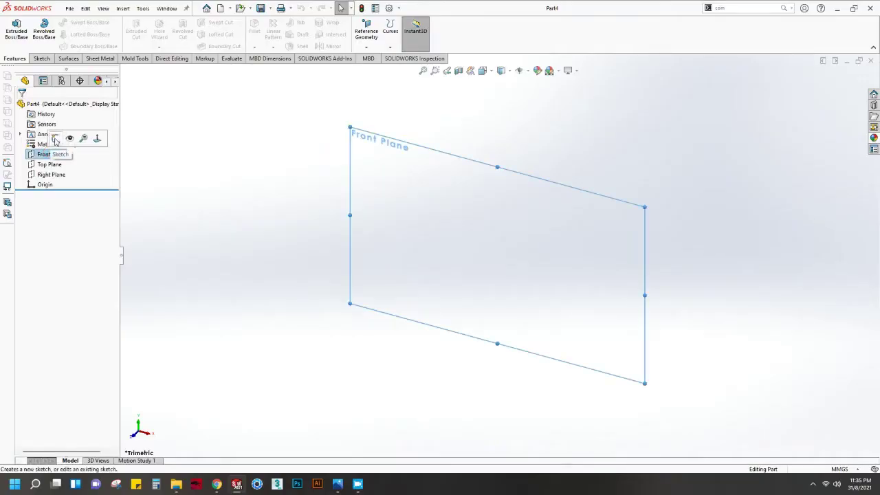
Step: Draw the vertical and horizontal centre lines plus the side and top guide lines on Front Plane
left_click(499, 278)
left_click(402, 254)
left_click(597, 255)
left_click(552, 143)
left_click(552, 268)
left_click(449, 143)
left_click(449, 268)
left_click(424, 148)
left_click(582, 148)
Step: Dimension the guide lines 95.00 tall and 85.00 wide
left_click(582, 255)
left_click(38, 34)
left_click(582, 206)
left_click(449, 206)
left_click(552, 207)
left_click(507, 312)
type("85")
left_click(449, 268)
Step: Add the 42.50 centre-to-side half-width dimension and open the Sketch Picture browser
left_click(499, 279)
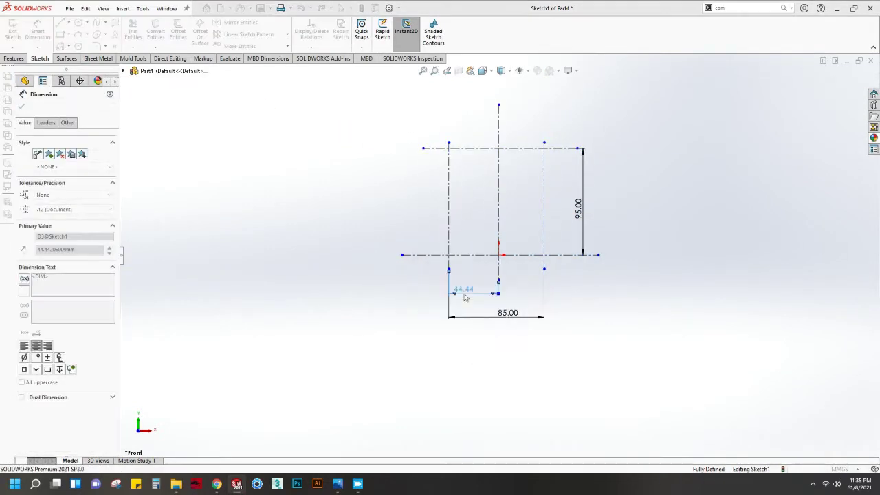
left_click(464, 295)
type("42.5")
key("Return")
left_click(143, 8)
left_click(289, 448)
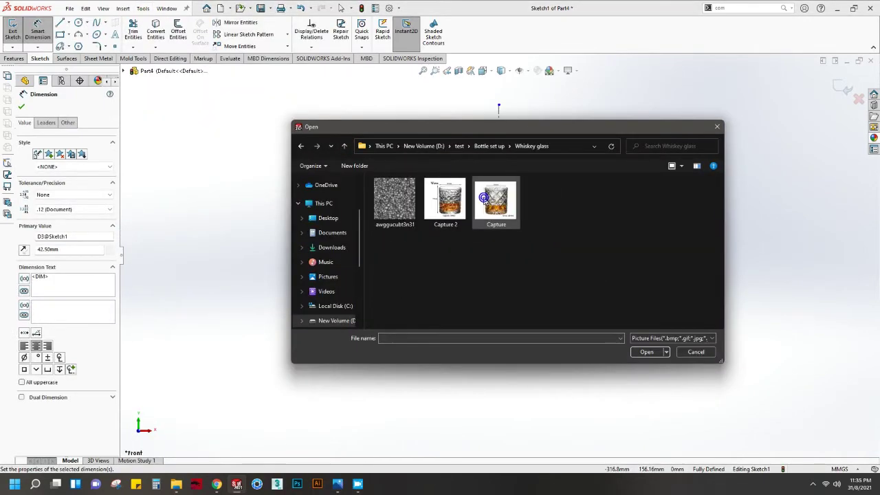
Step: Insert the Capture glass photo and scale its rim line to 85
left_click(644, 354)
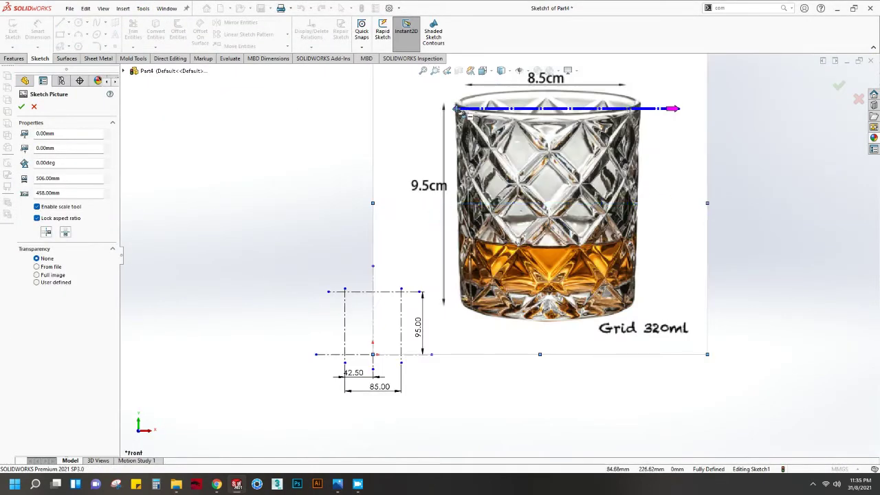
scroll(461, 110, "down", 2)
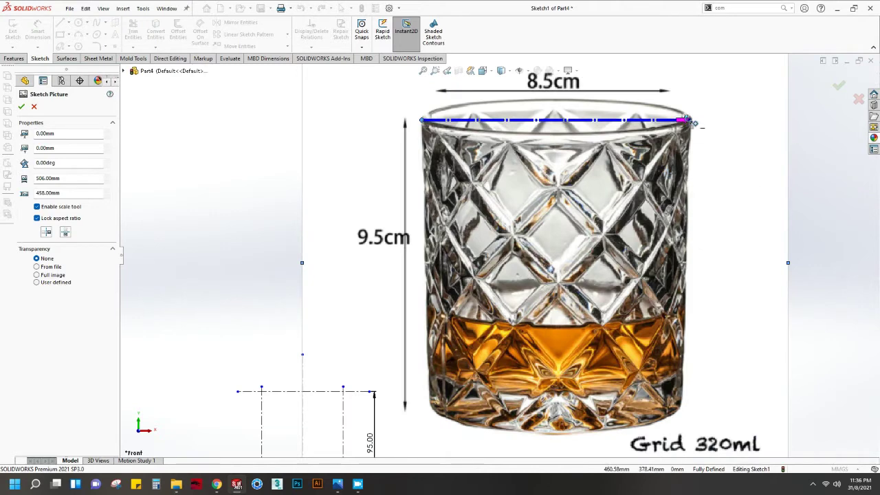
left_click(688, 119)
type("85")
key("Return")
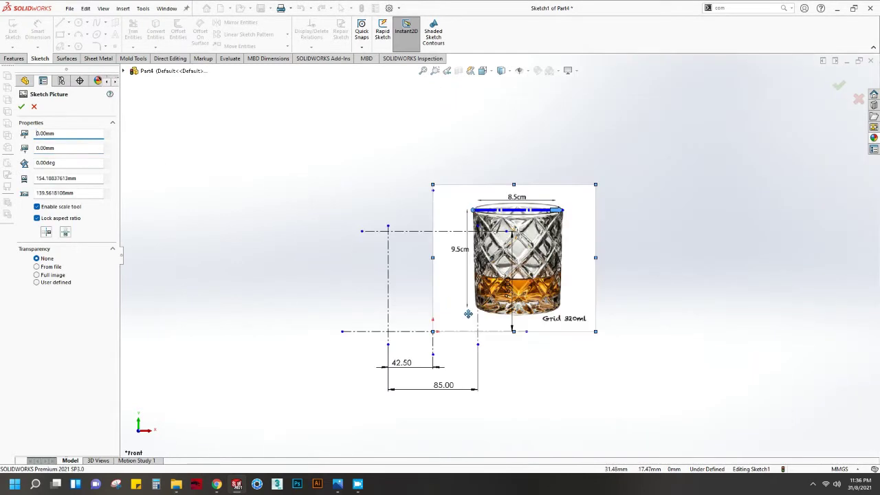
Step: Align the photo with the 85 × 95 dimensions and close the sketch
left_click_drag(467, 313, 384, 335)
scroll(466, 343, "down", 4)
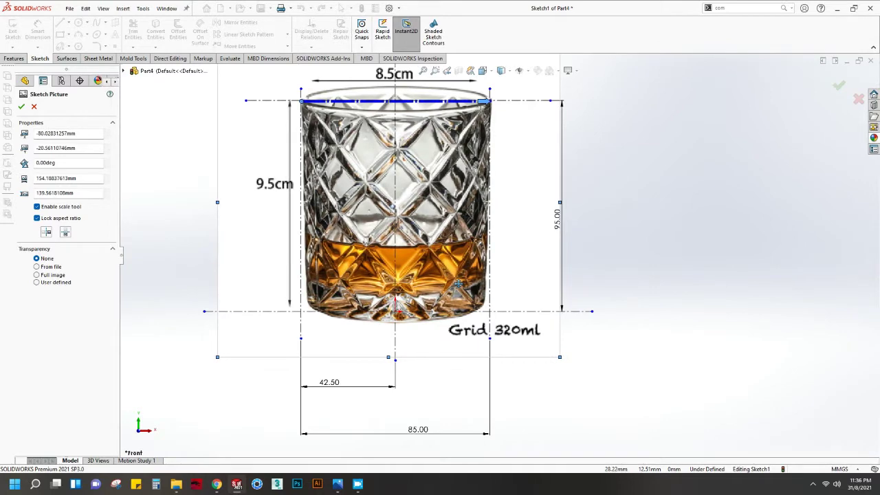
left_click_drag(459, 282, 457, 285)
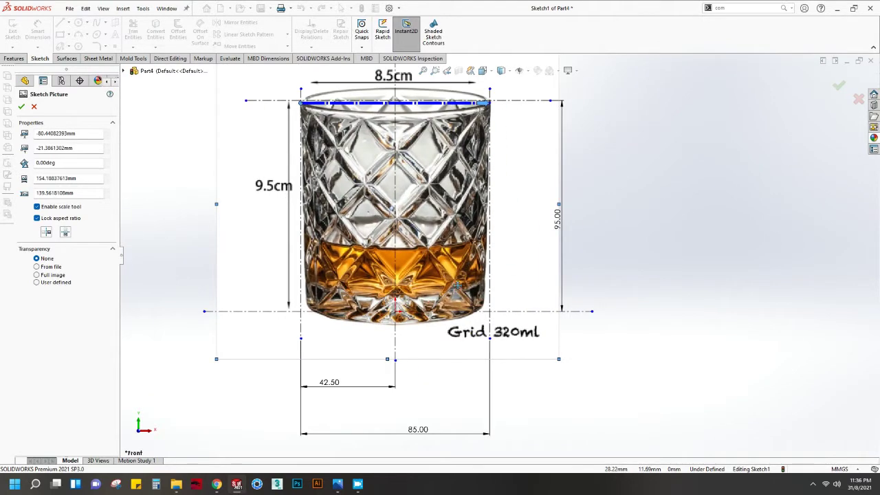
left_click(9, 148)
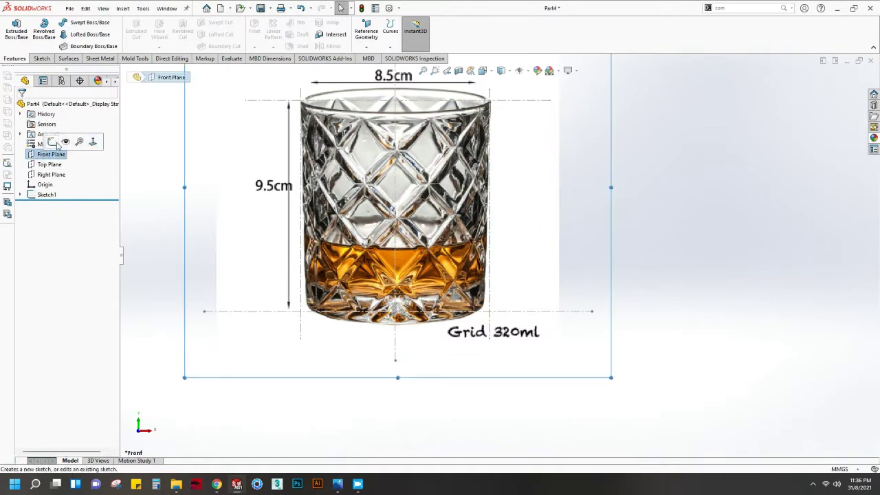
Step: Sketch the glass-wall profile lines on the Front Plane
left_click(52, 141)
key("l")
left_click(489, 101)
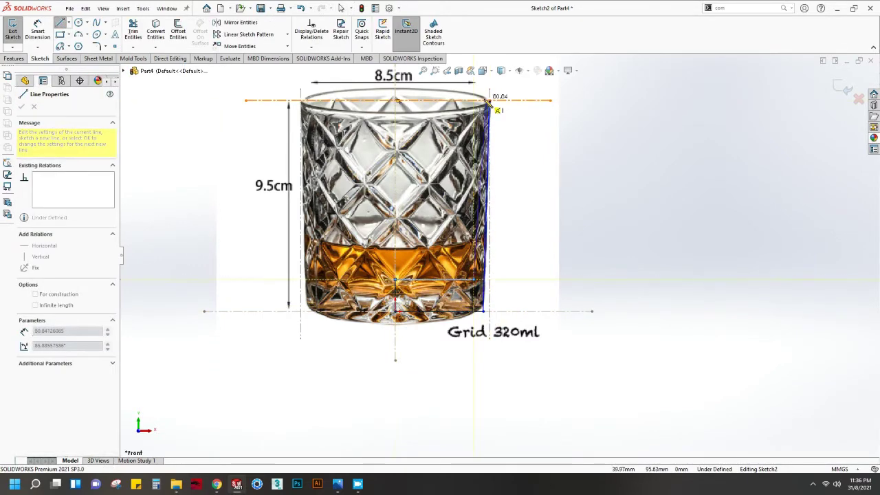
left_click(489, 102)
key("Escape")
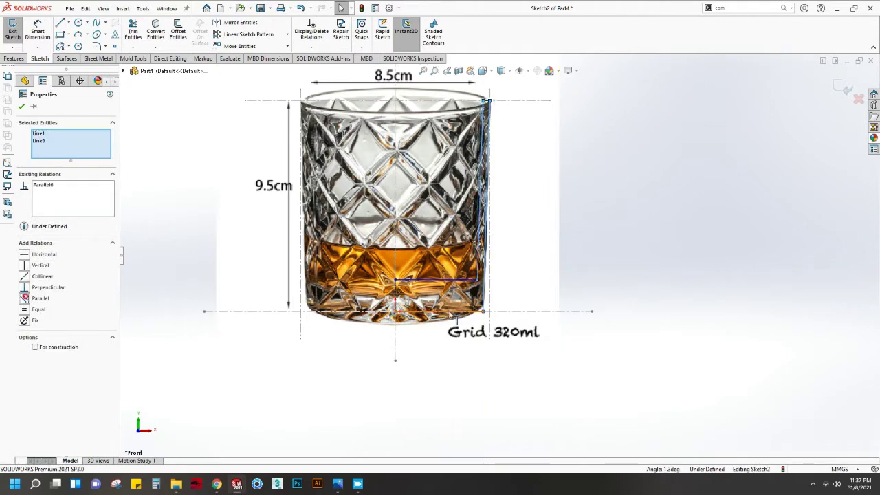
Step: Dimension the profile with 3.00 wall thickness, 15.00 base and 40.00 radius
left_click(37, 30)
left_click(485, 132)
left_click(534, 131)
type("5")
key("Return")
left_click(484, 311)
left_click(396, 358)
left_click(453, 371)
key("Return")
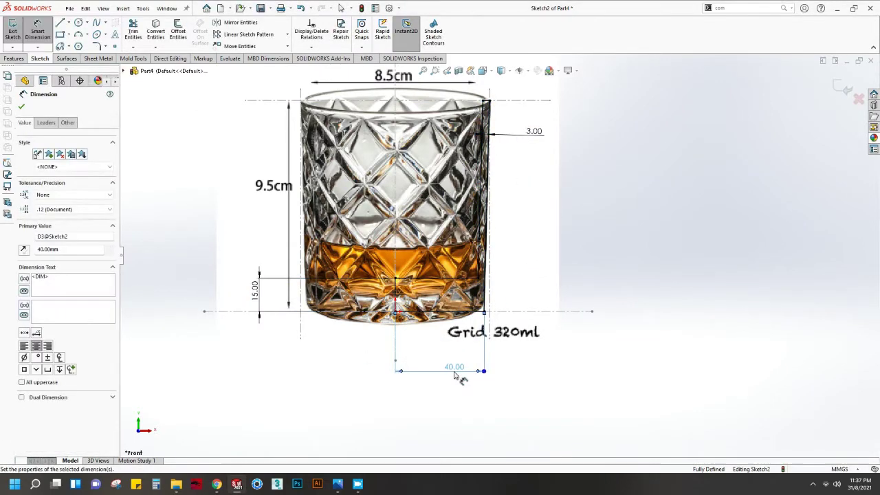
Step: Revolve the profile 360° about the centre line into Revolve1
left_click(14, 59)
left_click(44, 31)
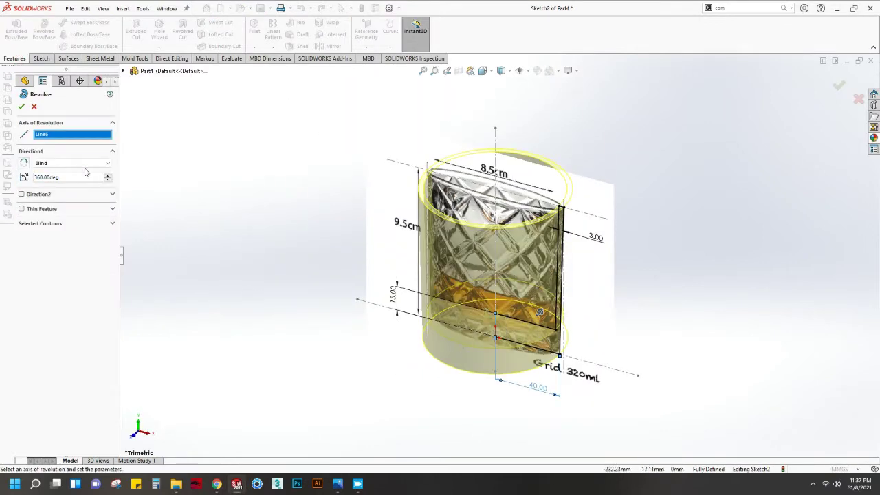
key("Return")
middle_click_drag(642, 310, 645, 278)
key("ctrl+1")
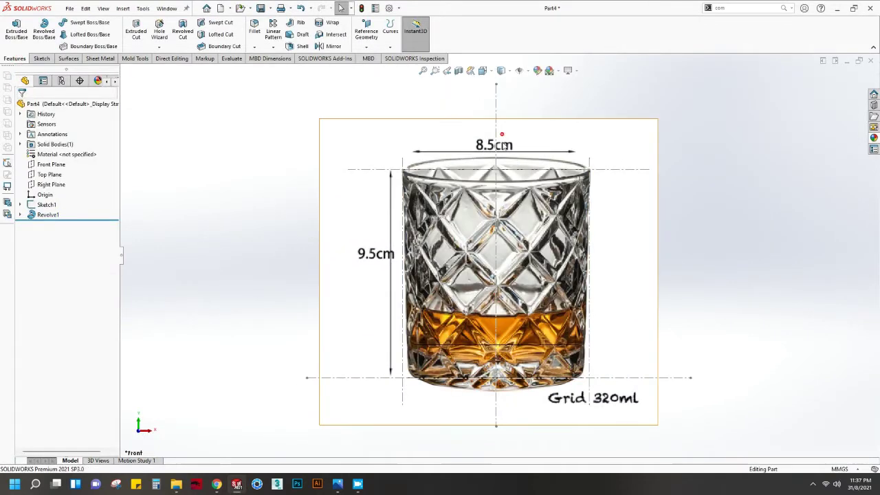
Step: Fillet the glass rim's top face with a 1 mm round
left_click(254, 31)
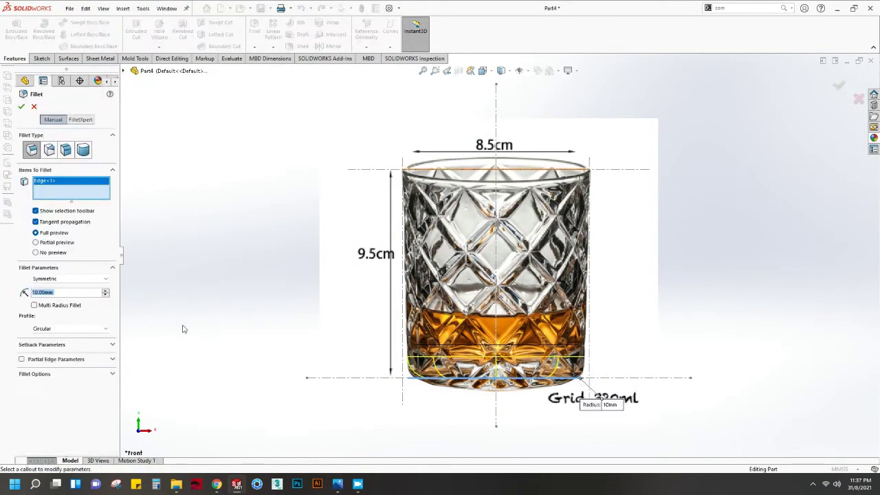
scroll(701, 192, "down", 3)
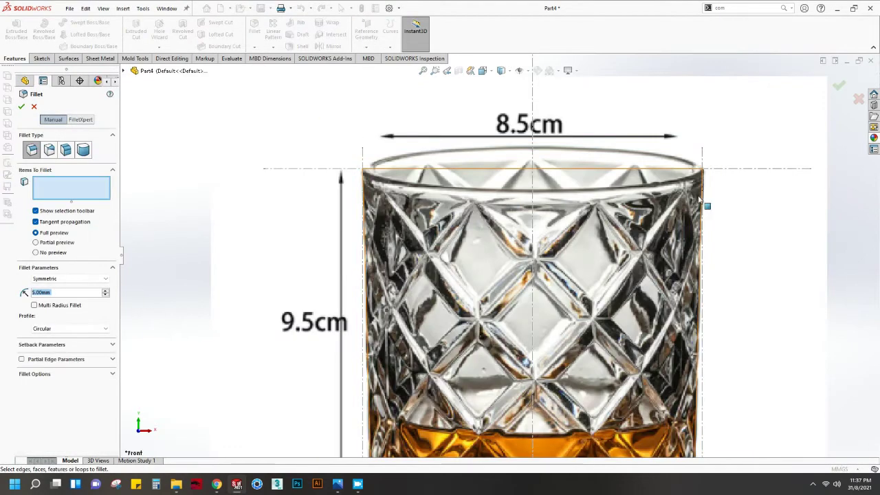
scroll(701, 192, "down", 3)
scroll(687, 200, "down", 2)
left_click(663, 189)
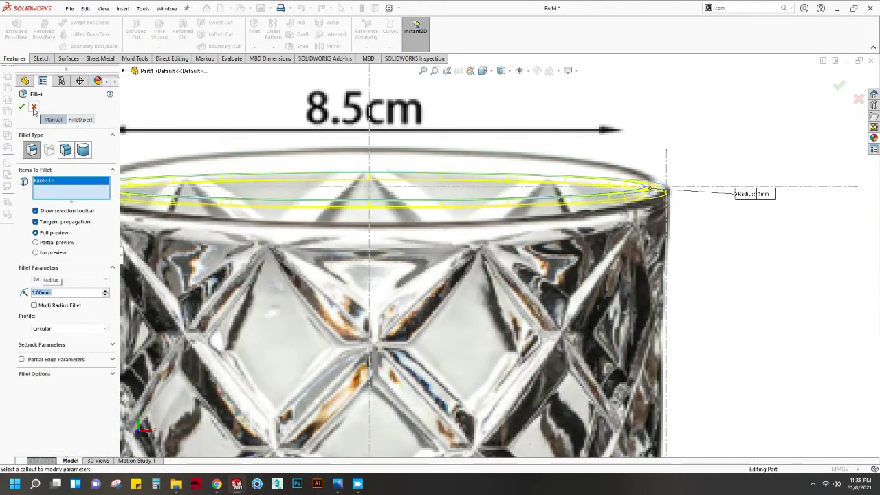
key("f")
middle_click_drag(446, 151, 450, 217)
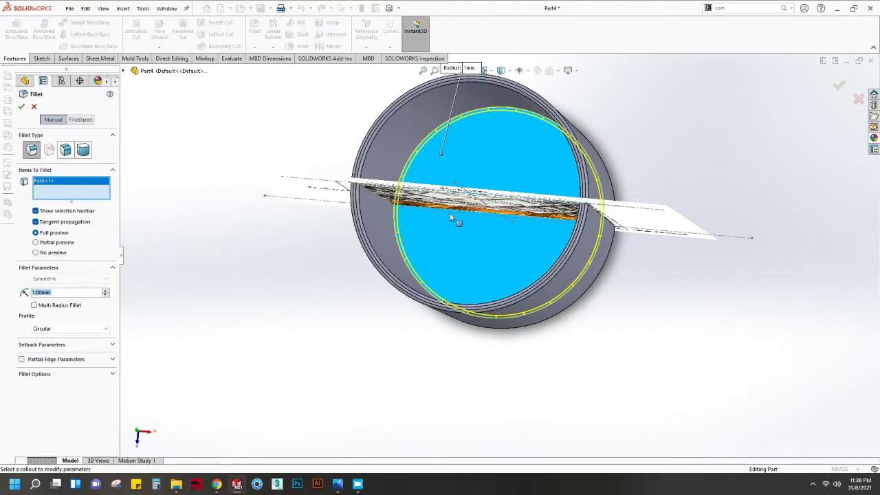
key("Return")
Step: Save the part as 'Whiskey Glass' and show the glass picture from the front
middle_click_drag(493, 245, 485, 137)
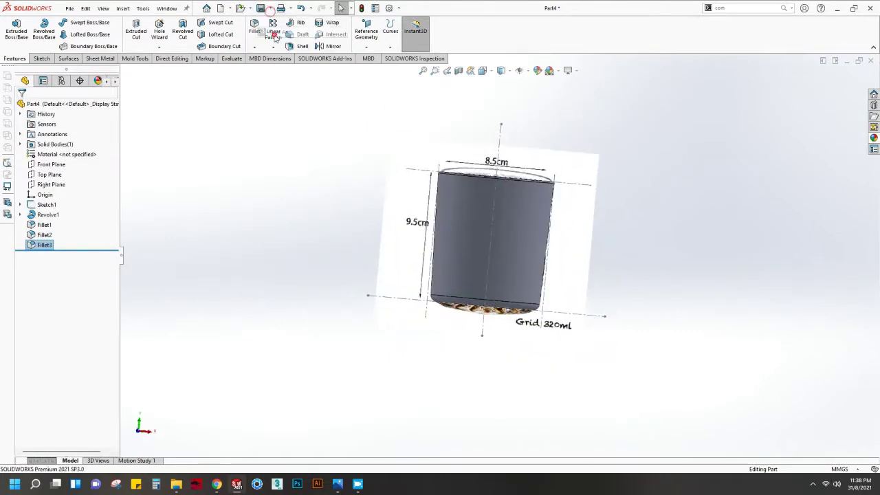
type("Wh")
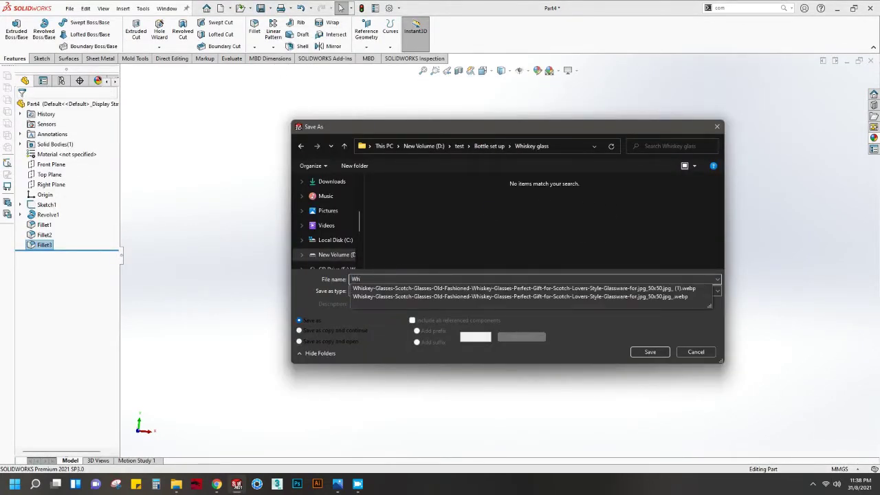
type("iskey Glass")
key("Return")
key("ctrl+1")
left_click(501, 70)
left_click(501, 135)
left_click(51, 164)
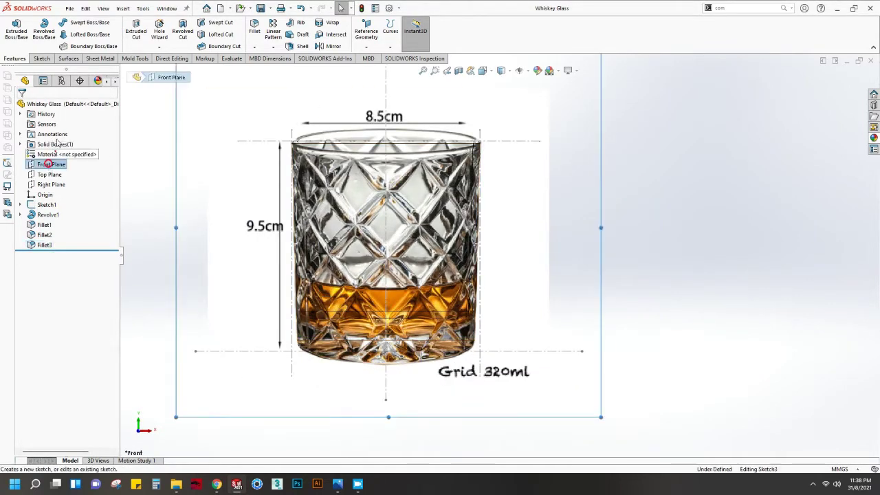
Step: Draw a horizontal line across the glass at a 41.50 height above the base
left_click(48, 147)
key("l")
left_click(251, 256)
left_click(527, 257)
right_click(586, 237)
left_click(588, 239)
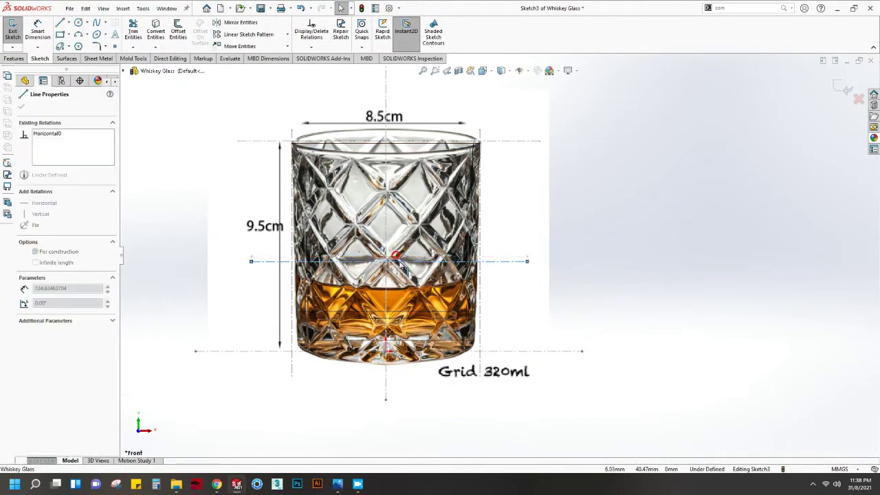
left_click(39, 34)
left_click(512, 351)
left_click(511, 300)
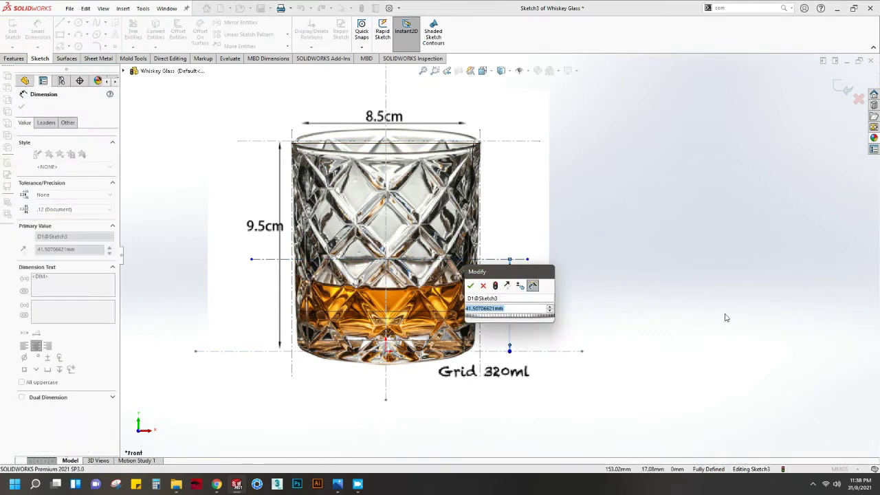
type("41.5")
key("Return")
Step: Draw a diagonal line from the base to the rim, snapping its lower end onto the base
key("l")
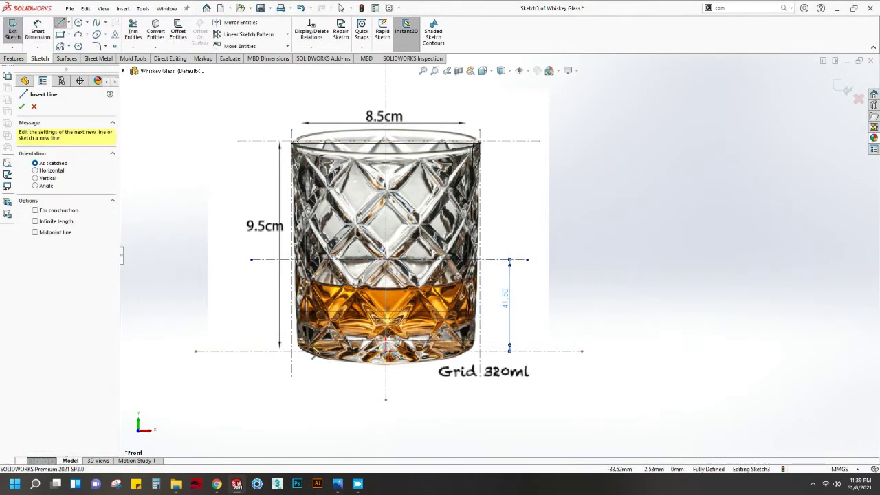
left_click(310, 348)
double_click(479, 149)
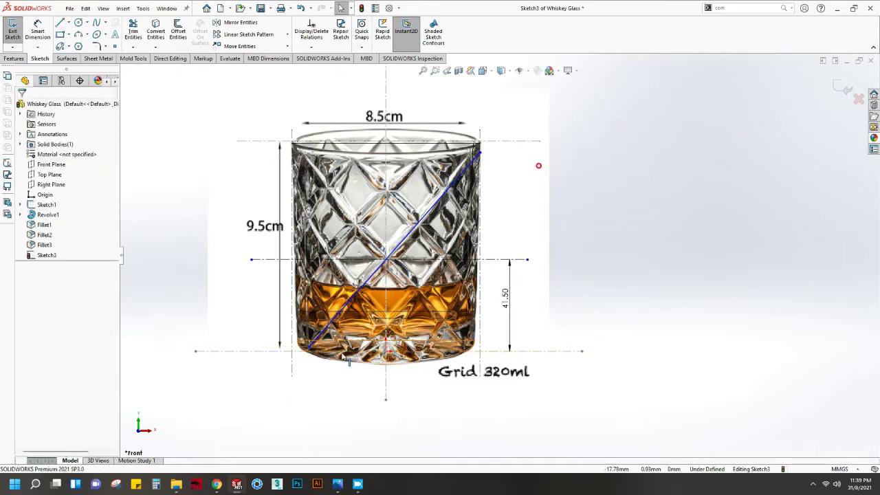
left_click(307, 349)
left_click_drag(301, 356, 309, 359)
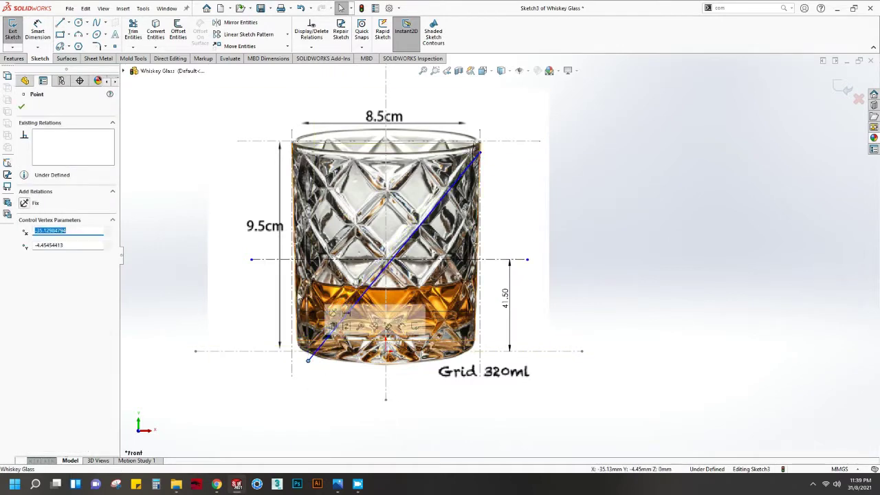
key("Escape")
left_click_drag(308, 360, 298, 360)
scroll(385, 254, "up", 3)
Step: Add the diagonal construction centerline along the diamond pattern
left_click(67, 22)
left_click(82, 34)
scroll(375, 295, "up", 5)
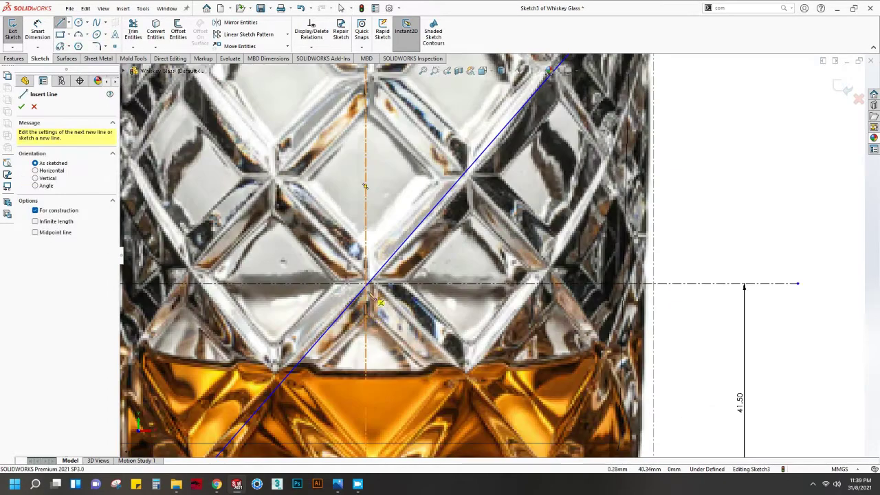
scroll(375, 281, "up", 3)
key("Escape")
left_click(412, 227)
left_click(372, 264, "ctrl")
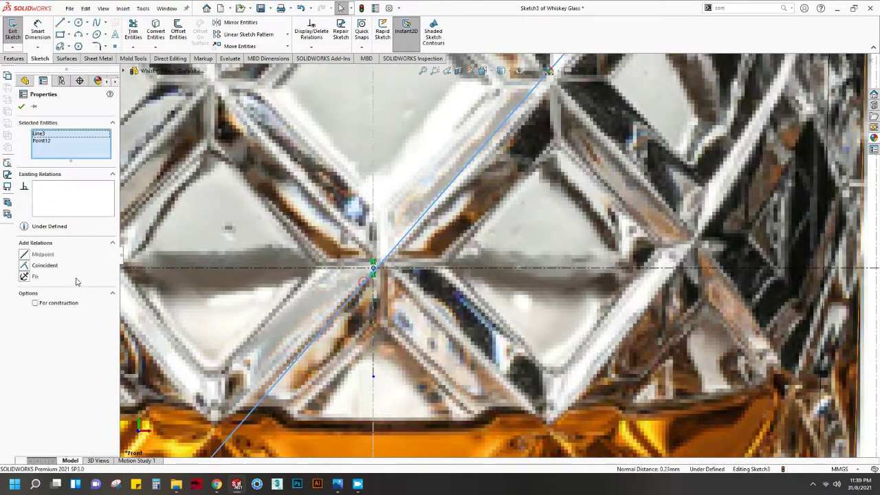
key("Escape")
key("f")
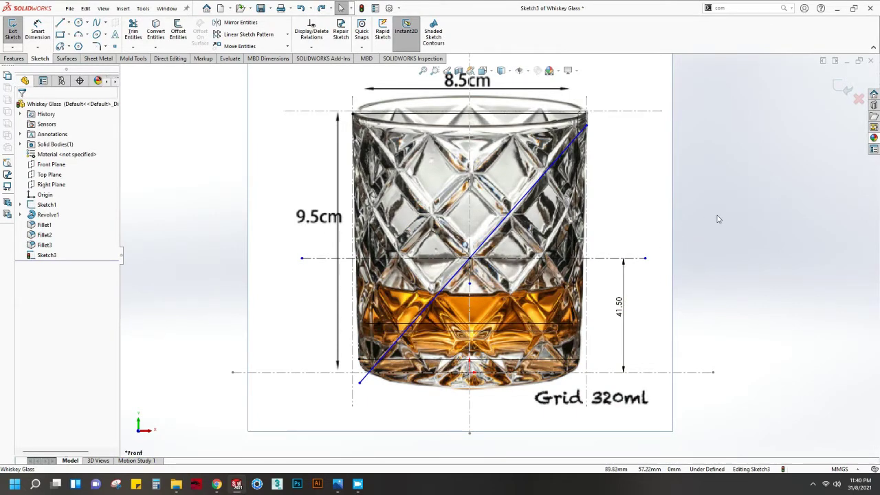
Step: Dimension the diagonal centerline at a 48° angle
middle_click_drag(717, 219, 714, 207)
left_click(510, 228)
left_click(563, 251)
left_click(660, 247)
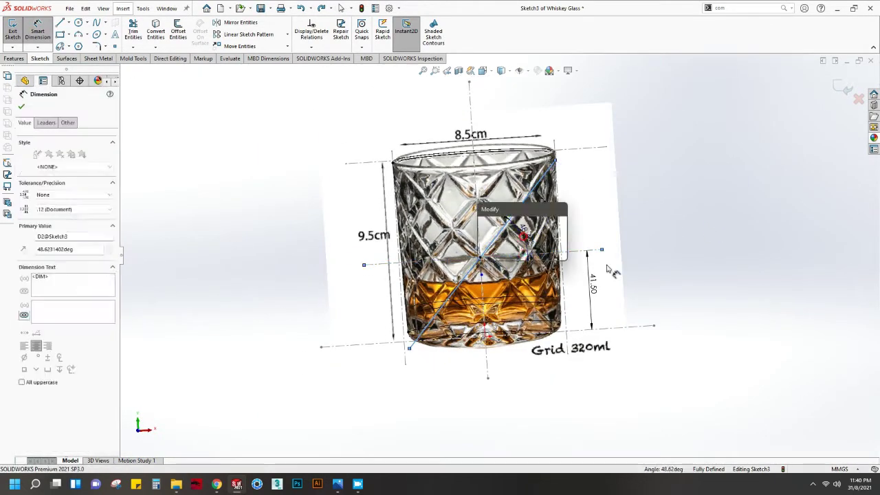
key("Return")
key("Escape")
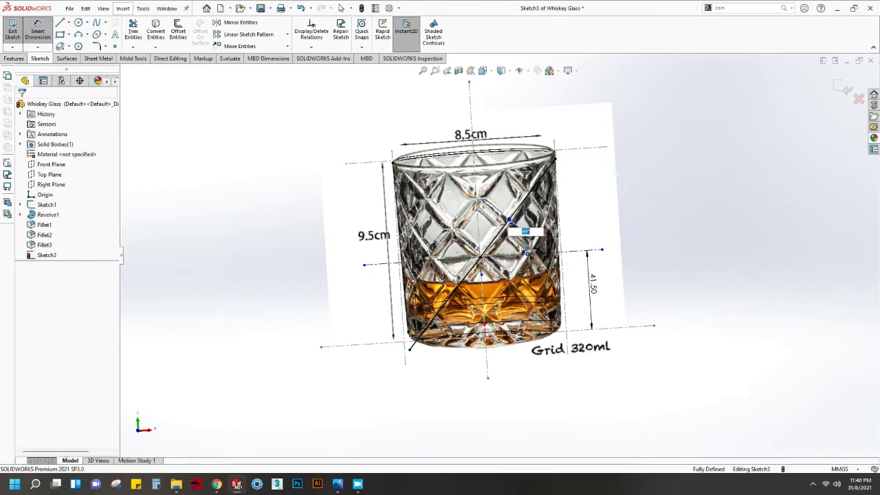
mouse_move(667, 220)
middle_mouse_down()
mouse_move(642, 215)
mouse_move(619, 328)
middle_mouse_up()
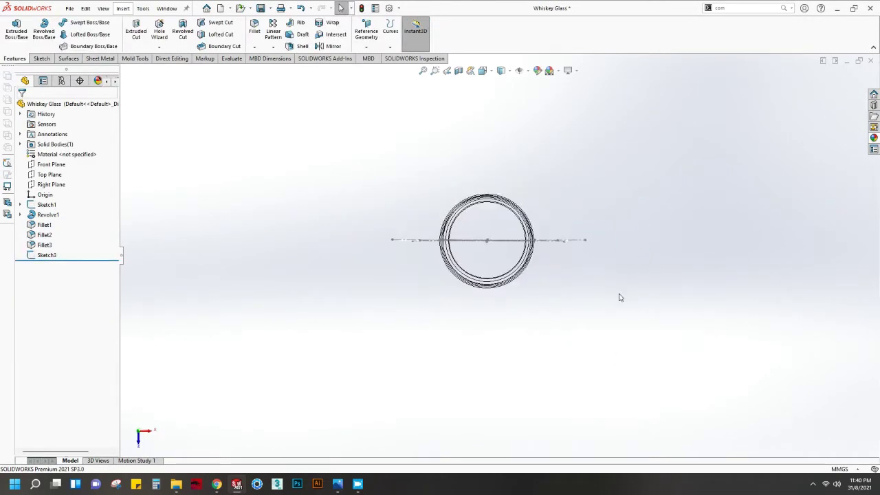
Step: Start a Top Plane sketch and offset the glass's outer circle by 3.00 mm
left_click(49, 174)
left_click(130, 198)
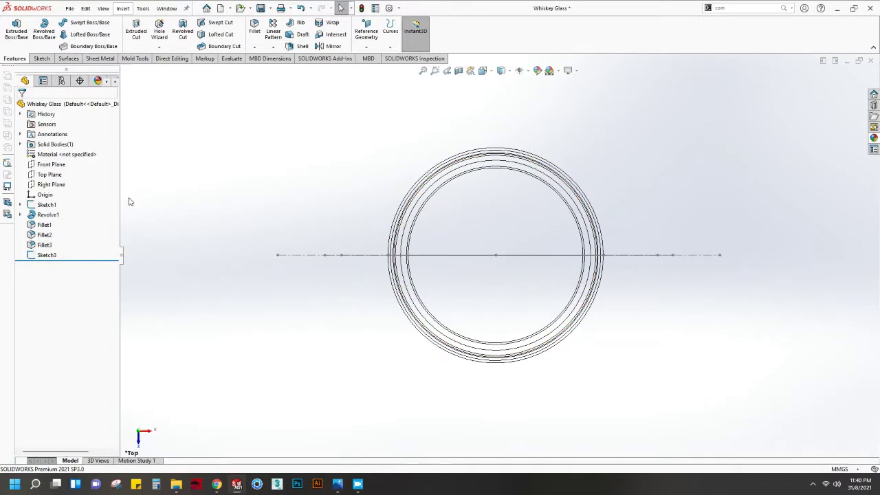
left_click(442, 165)
left_click(178, 31)
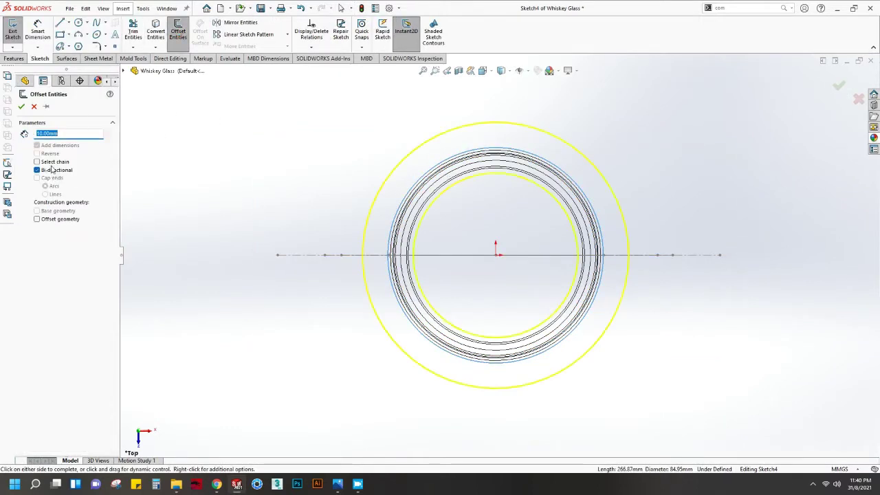
left_click(21, 107)
Step: Draw a centerline and mark the offset circle as construction geometry
key("l")
right_click(387, 341)
left_click(388, 344)
left_click(407, 329)
left_click(57, 231)
left_click(619, 348)
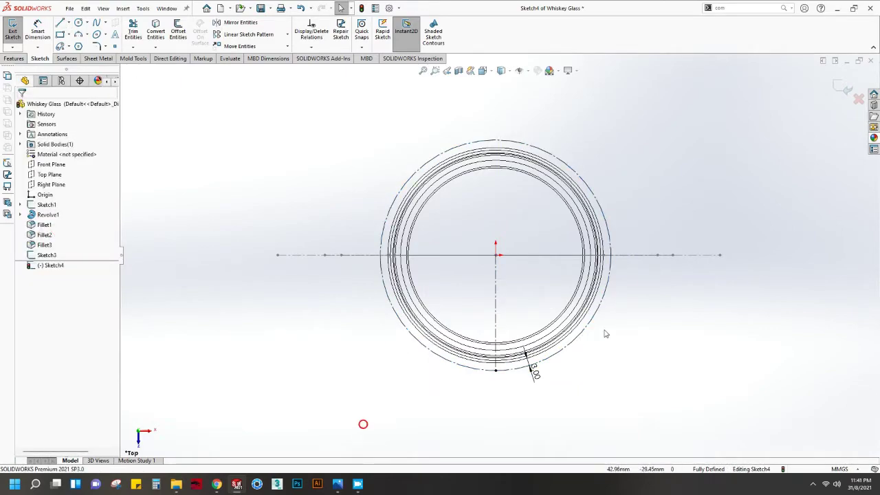
Step: From the top view, confirm the outer circle as construction, close Sketch4 and view Front
middle_click_drag(440, 172, 447, 330)
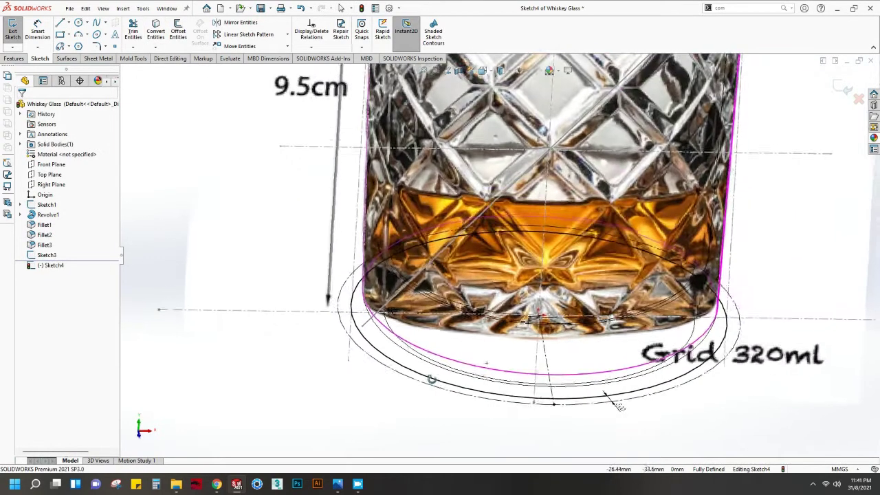
scroll(447, 362, "up", 3)
key("ctrl+8")
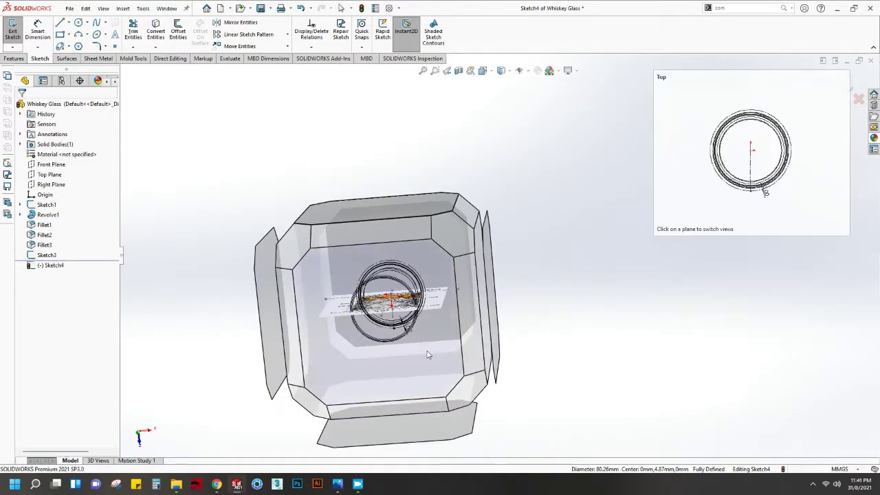
left_click(546, 308)
left_click(59, 230)
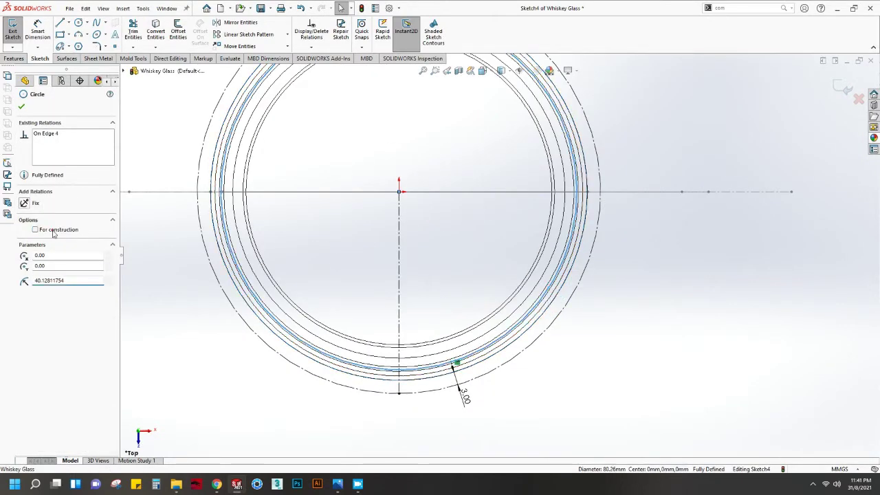
left_click(12, 34)
key("ctrl+1")
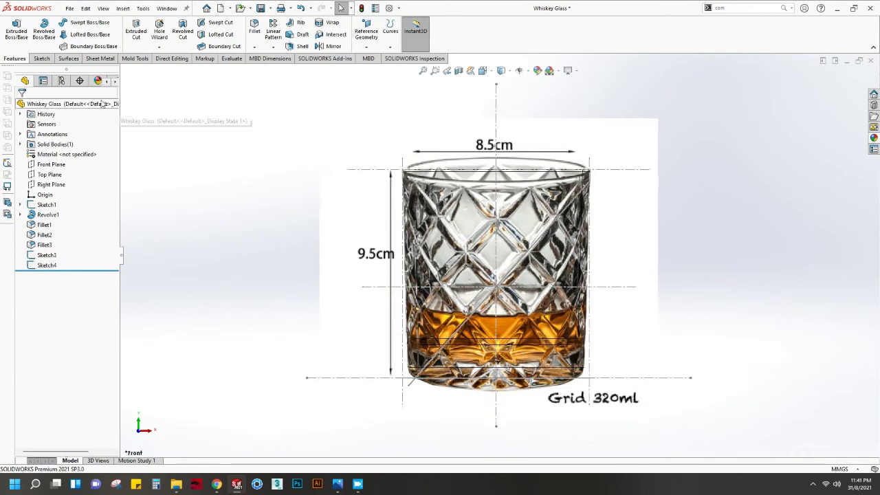
Step: Draw two vertical centerlines near the outer circle in Sketch4
left_click(51, 164)
left_click(50, 255)
left_click(57, 234)
left_click(68, 23)
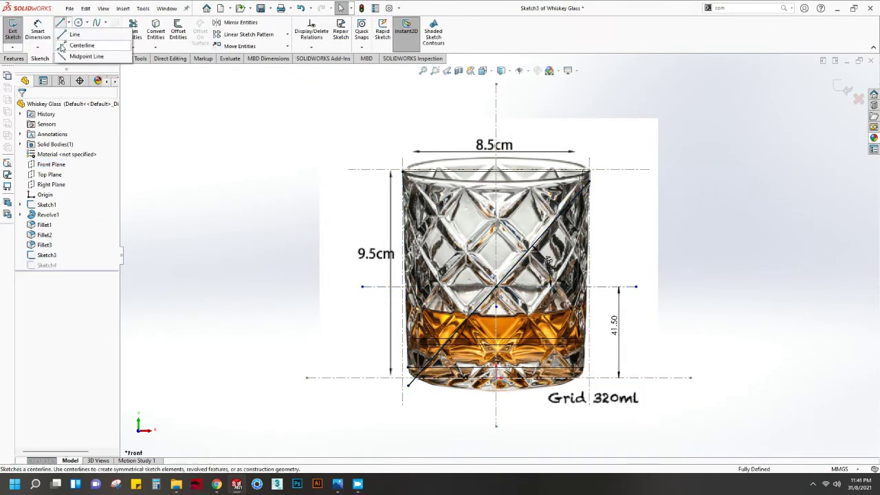
left_click(73, 41)
left_click(584, 161)
key("Escape")
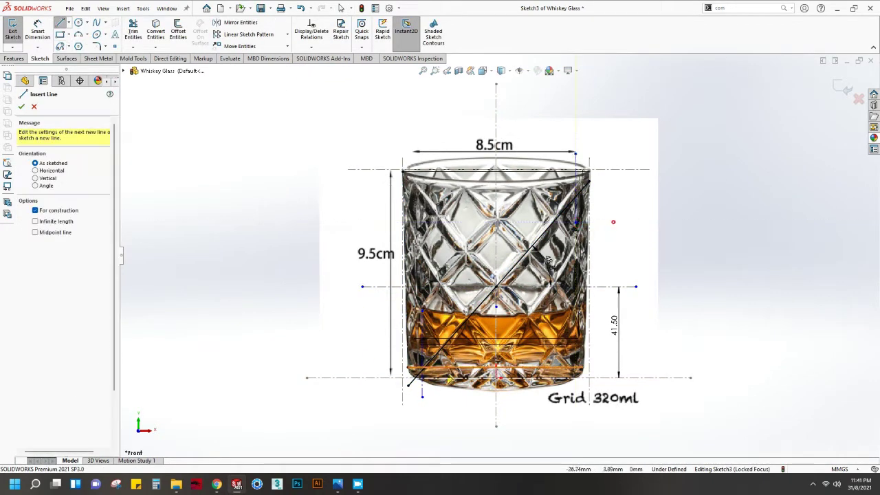
scroll(439, 404, "up", 3)
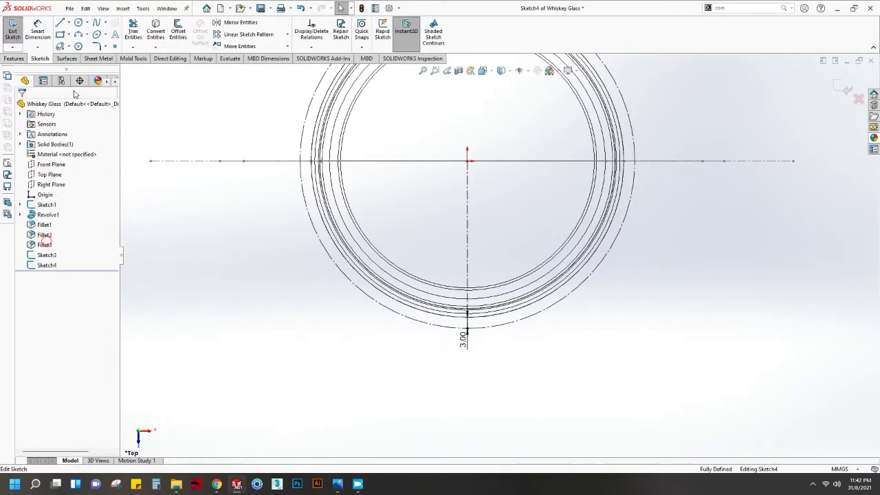
left_click(600, 321)
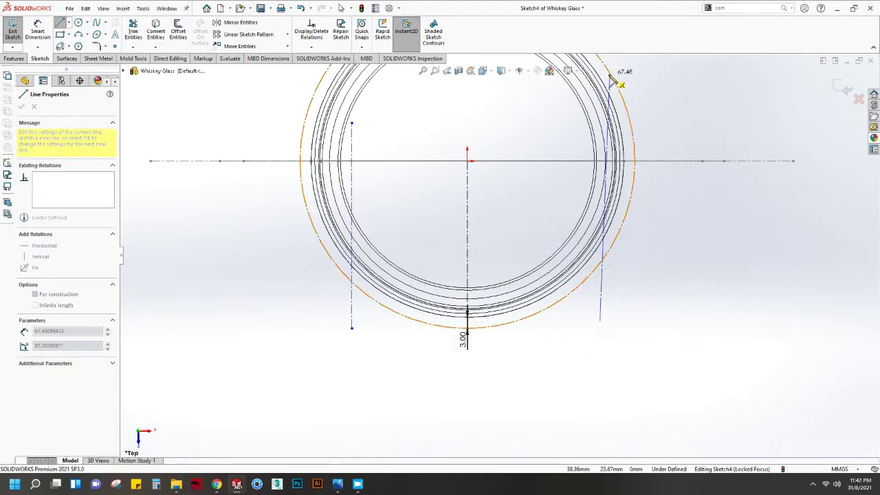
scroll(500, 136, "up", 3)
key("Escape")
scroll(536, 234, "down", 5)
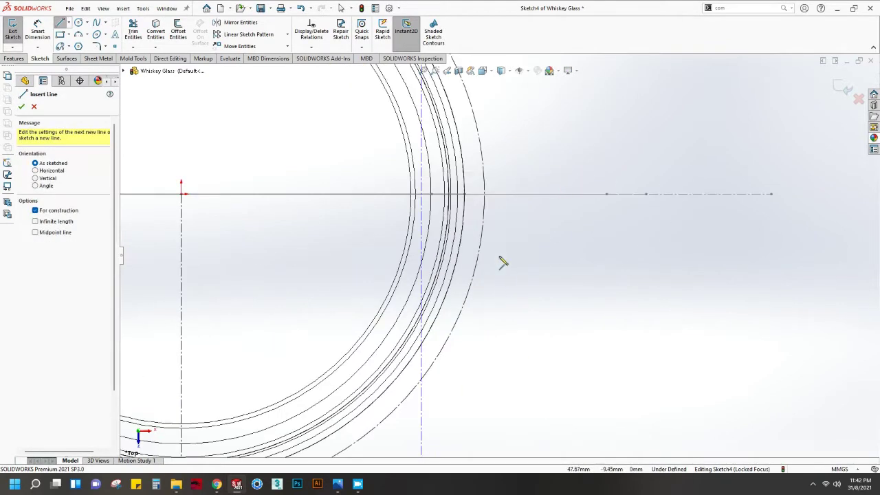
Step: Dimension the right and left centerlines each 5.00 mm inside the outer circle
left_click(40, 31)
scroll(481, 234, "up", 3)
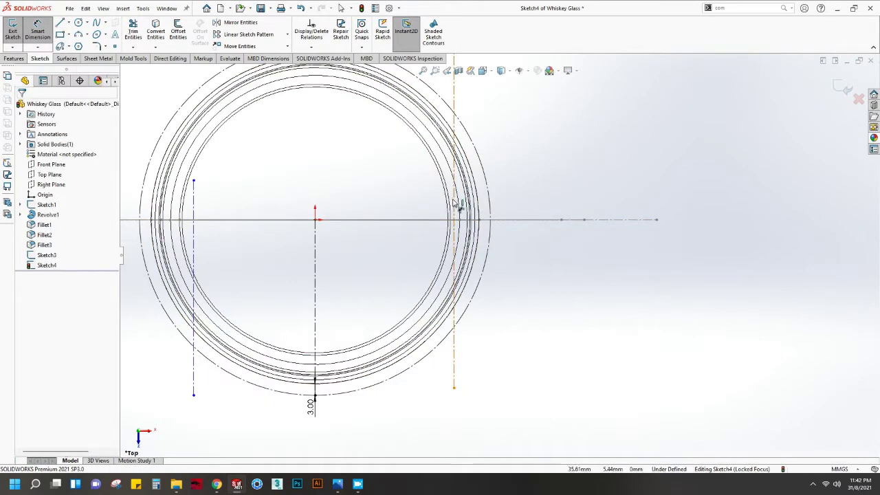
left_click(453, 205)
left_click(481, 227)
left_click(526, 258)
type("5")
key("Return")
left_click(165, 227)
left_click(165, 222)
left_click(158, 350)
type("5")
key("Return")
scroll(481, 254, "up", 1)
Step: Hide the revolved glass body and snap both centerline endpoints onto the circle
right_click(48, 214)
left_click(82, 197)
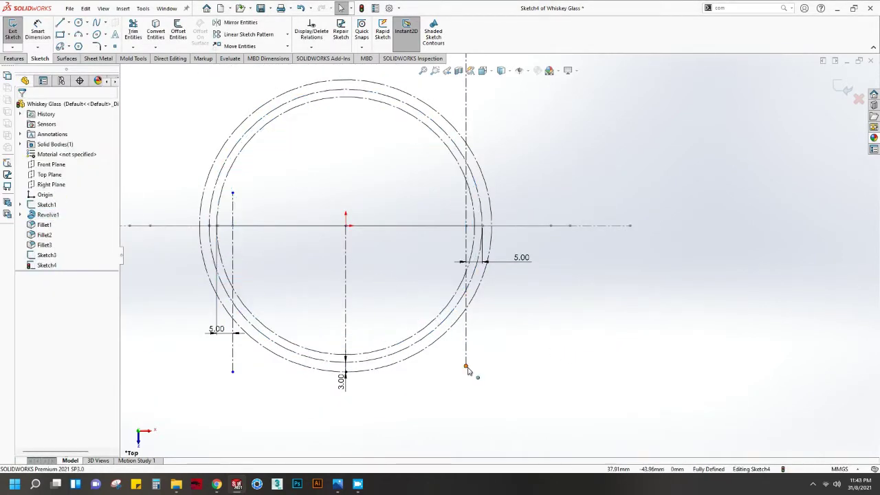
left_click_drag(467, 369, 465, 289)
left_click_drag(233, 291, 233, 289)
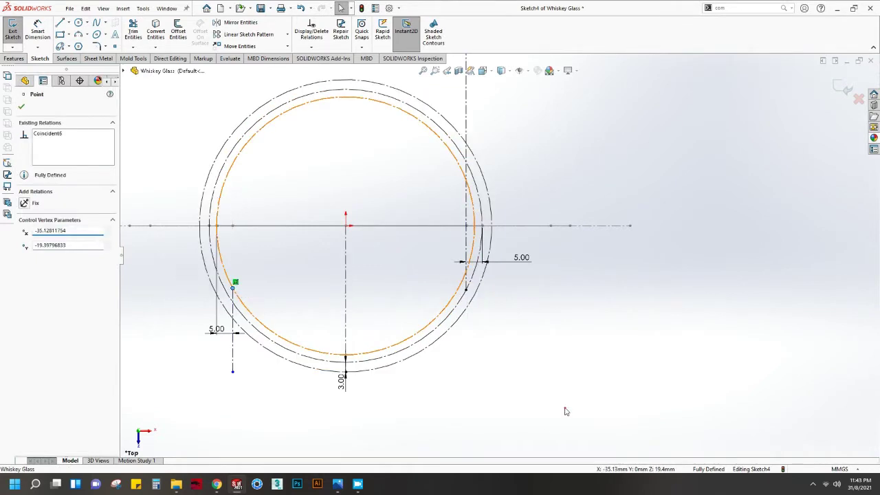
left_click(260, 291)
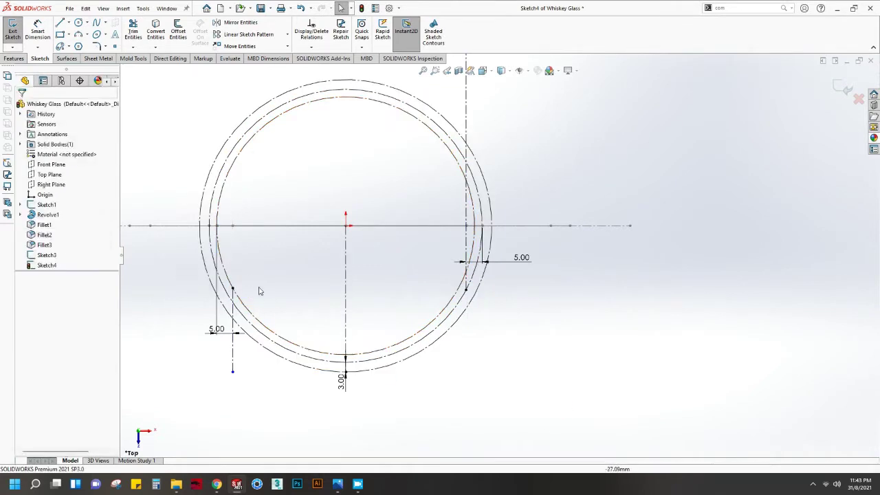
Step: Draw a three-point circle in Sketch4
left_click(86, 39)
left_click(103, 41)
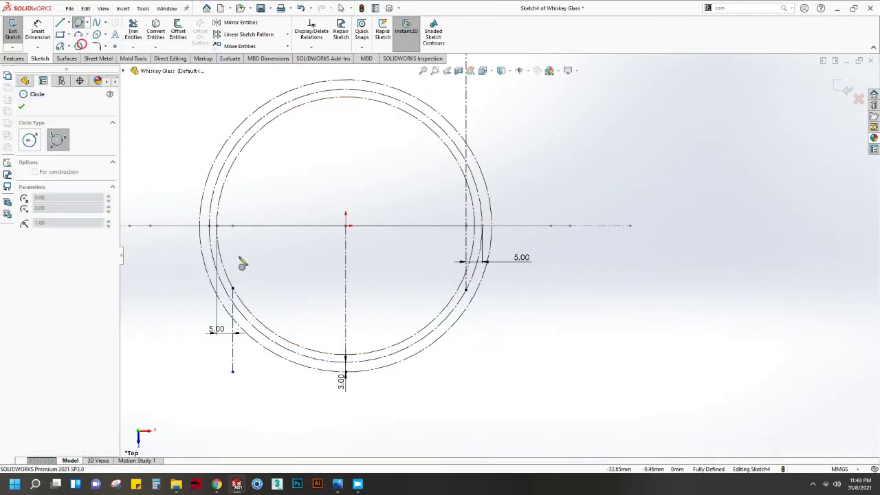
left_click(470, 301)
right_click(490, 287)
left_click(502, 329)
middle_click_drag(450, 375, 487, 321, "ctrl")
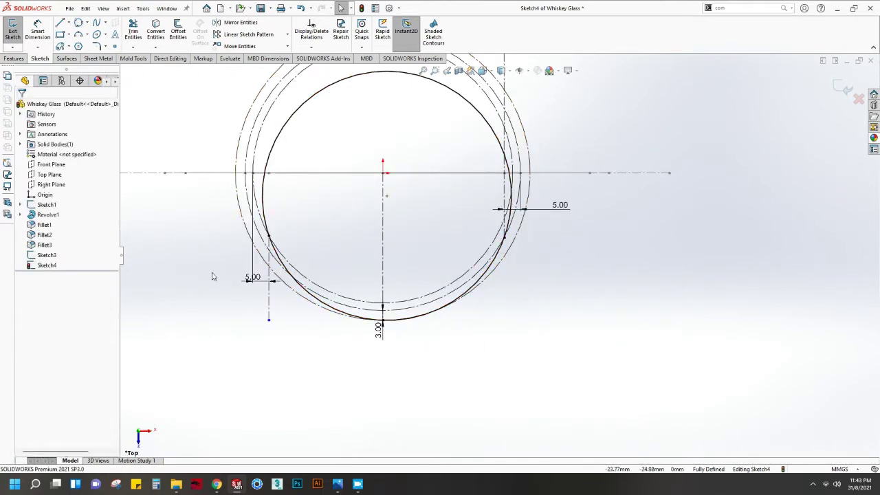
Step: Add a horizontal line across the circle, dimensioned 15.00 from the horizontal axis
key("l")
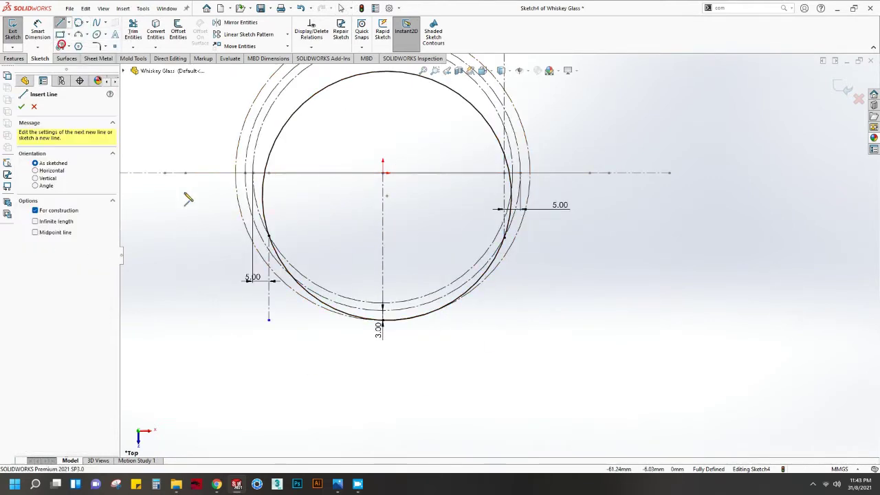
left_click(187, 208)
left_click(582, 209)
key("Escape")
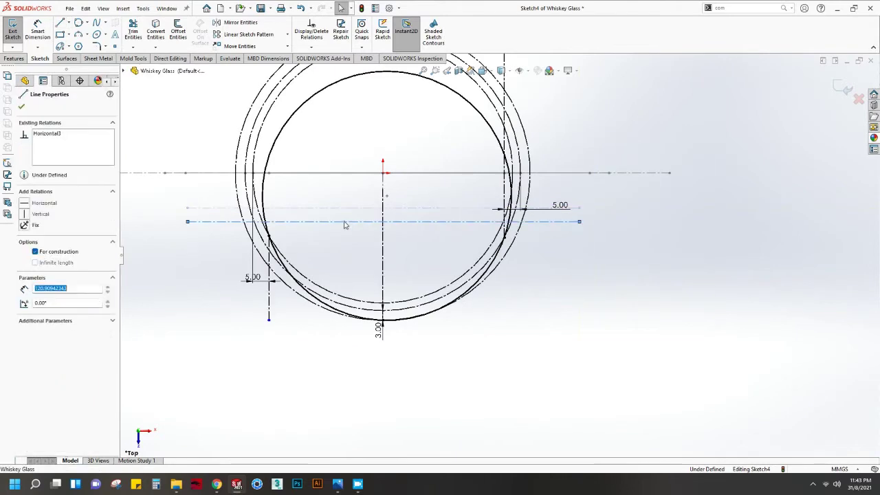
left_click(217, 197)
Step: Trim the circle to its lower arc, exit Sketch4, and start a Projected Curve
right_click(178, 141)
left_click(200, 147)
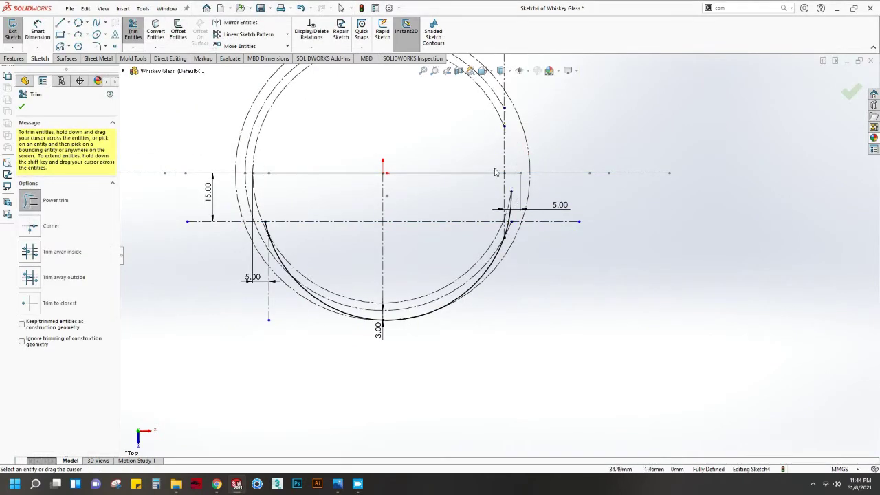
key("Escape")
left_click(136, 33)
scroll(508, 124, "down", 4)
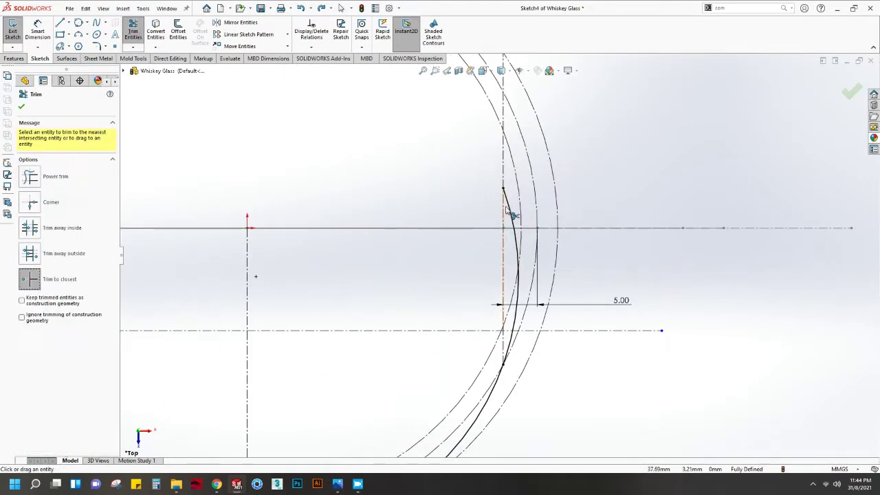
scroll(507, 318, "up", 2)
scroll(501, 353, "up", 2)
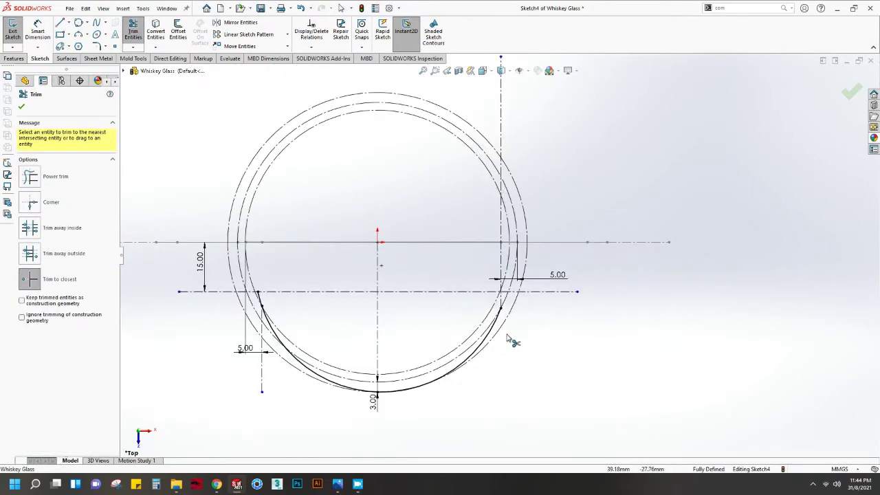
key("Escape")
key("ctrl+b")
left_click(390, 31)
left_click(405, 67)
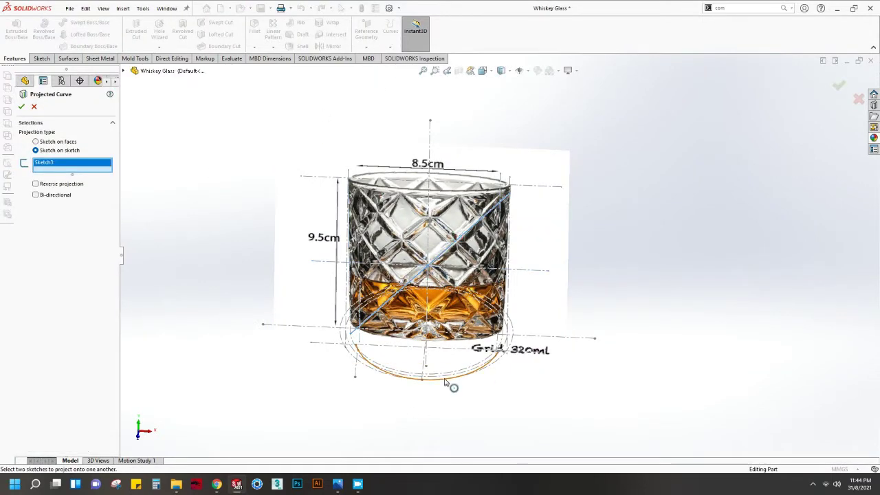
Step: Create Curve1 projecting Sketch3 onto the Sketch4 arc, shown shaded with edges
left_click(445, 382)
middle_click_drag(445, 382, 351, 327)
key("Return")
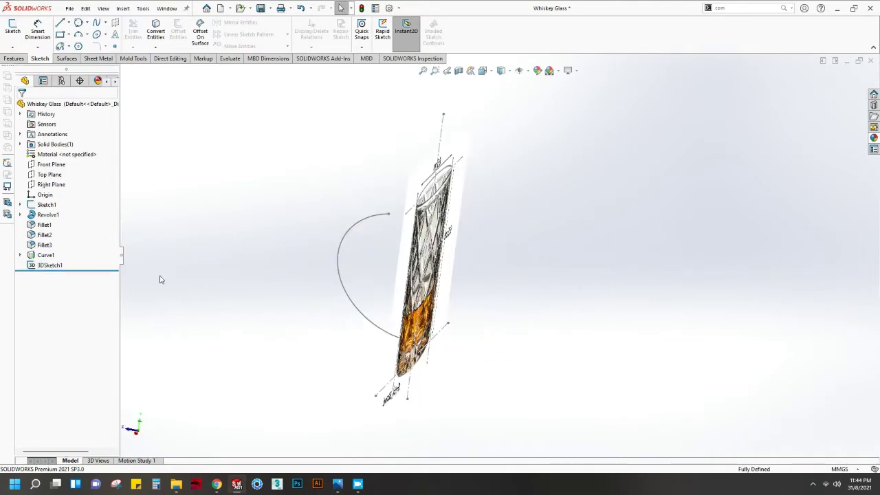
left_click(48, 214)
left_click(501, 70)
left_click(502, 84)
mouse_move(563, 323)
middle_mouse_down()
mouse_move(556, 374)
mouse_move(536, 232)
middle_mouse_up()
Step: Create Plane1 perpendicular to the spline at its endpoint, with the glass temporarily hidden
left_click(48, 215)
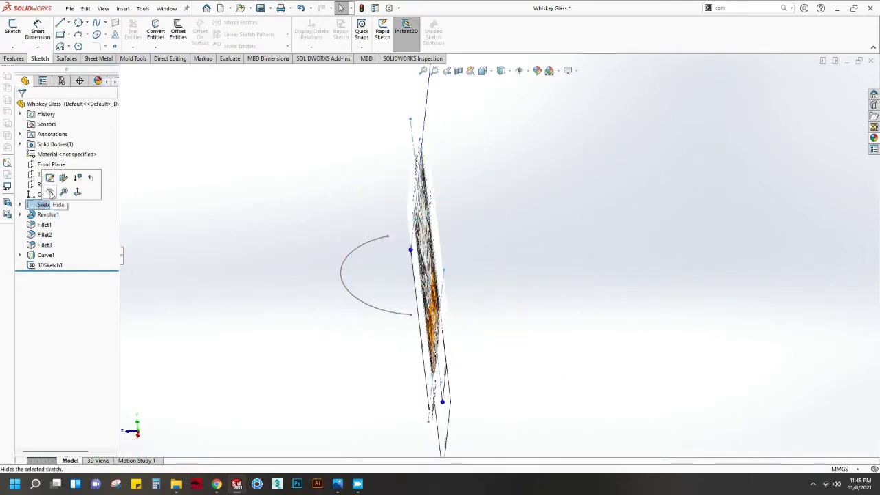
left_click(55, 180)
left_click(366, 31)
left_click(374, 49)
left_click(371, 259)
left_click(353, 261)
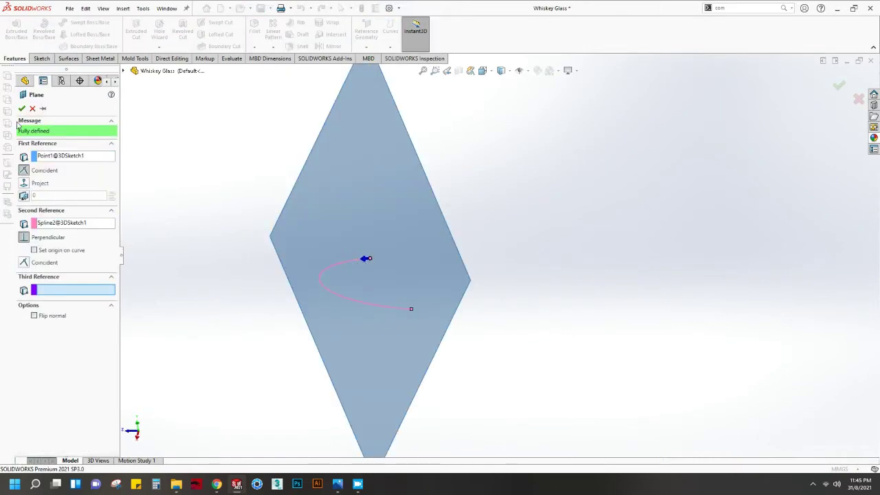
left_click(20, 106)
left_click(55, 180)
Step: Start Sketch5 on Plane1 in section view with a centerline from the curve endpoint
left_click(459, 70)
left_click(21, 106)
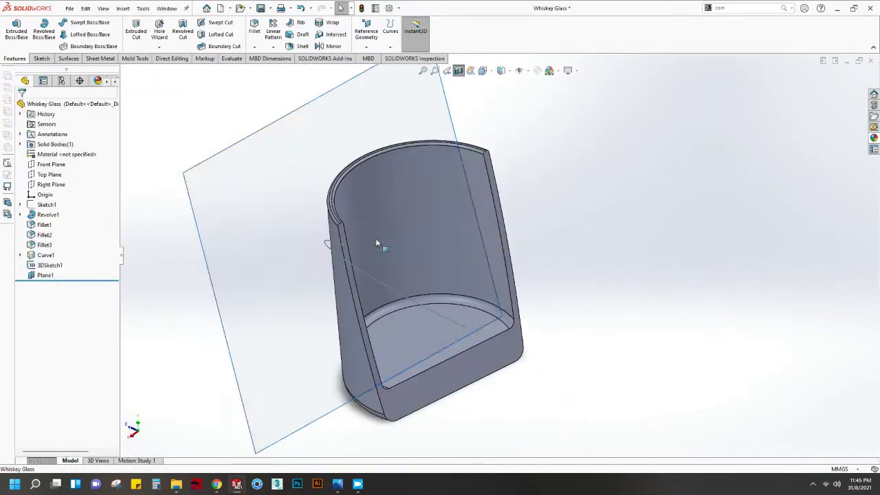
left_click(12, 31)
left_click(59, 23)
scroll(333, 274, "down", 3)
left_click(308, 277)
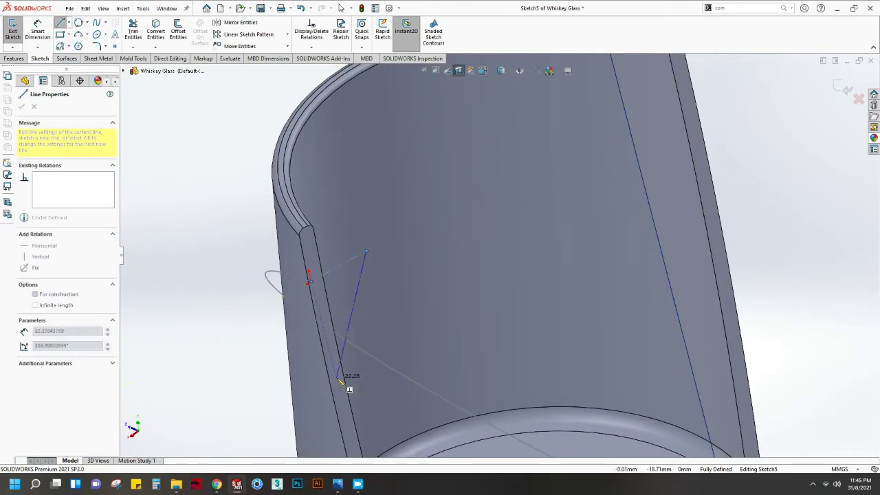
Step: Finish the centerline and dimension its length to 10.00
left_click(437, 308)
middle_click_drag(440, 309, 481, 275)
left_click(38, 31)
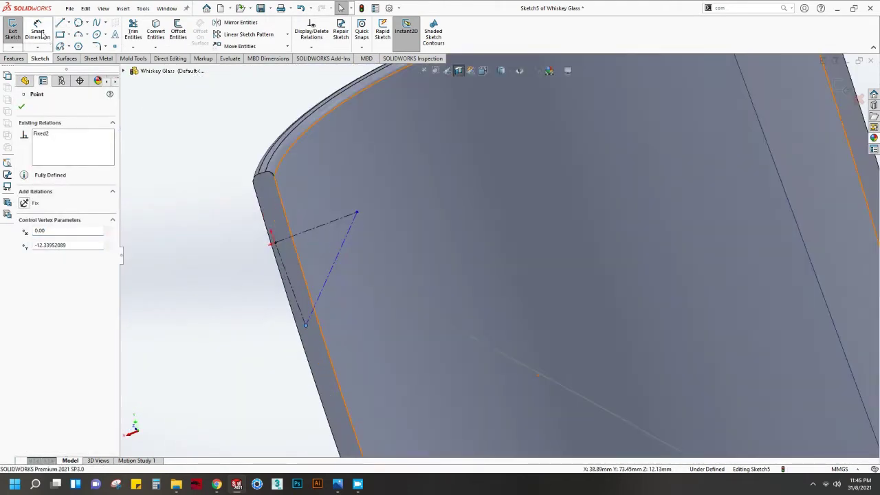
left_click(246, 298)
left_click(461, 229)
key("ctrl+z")
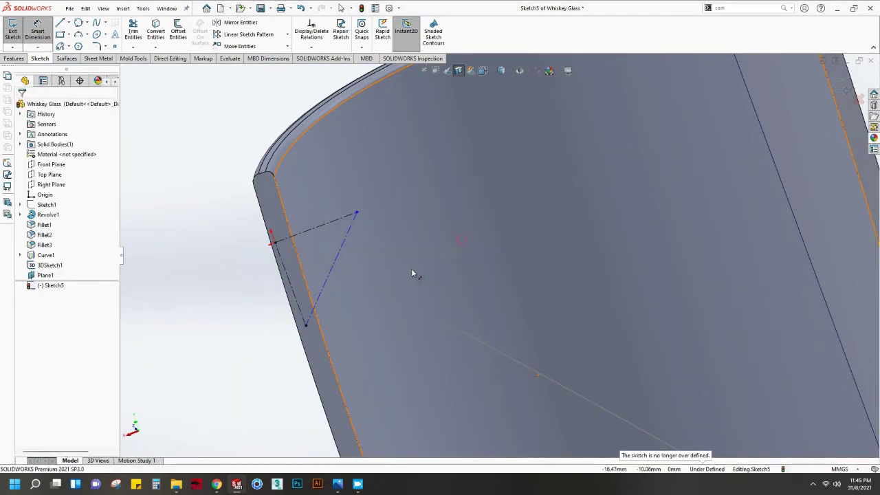
left_click(38, 33)
left_click(254, 294)
type("10")
key("Return")
Step: Draw the triangle's sides, closing it at the curve endpoint
right_click(453, 268)
left_click(59, 22)
left_click_drag(251, 242, 333, 278)
right_click(347, 314)
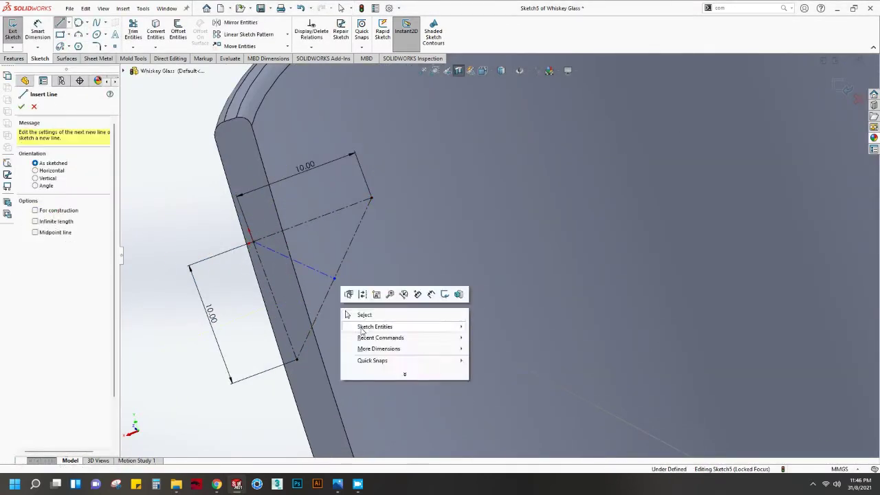
left_click(364, 314)
left_click(193, 197)
key("l")
left_click(251, 242)
left_click(342, 347)
left_click(383, 206)
Step: Add a 60° angle dimension to the triangle and exit Sketch5
left_click(251, 242)
left_click(347, 342)
left_click(346, 310)
mouse_move(347, 312)
middle_mouse_down()
mouse_move(486, 243)
mouse_move(440, 279)
mouse_move(458, 281)
middle_mouse_up()
left_click(222, 245)
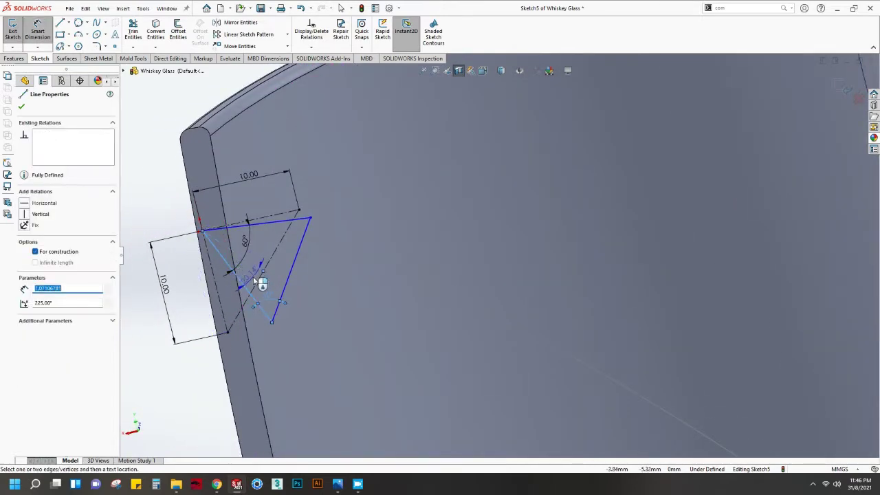
scroll(349, 289, "up", 5)
middle_click_drag(350, 288, 845, 84)
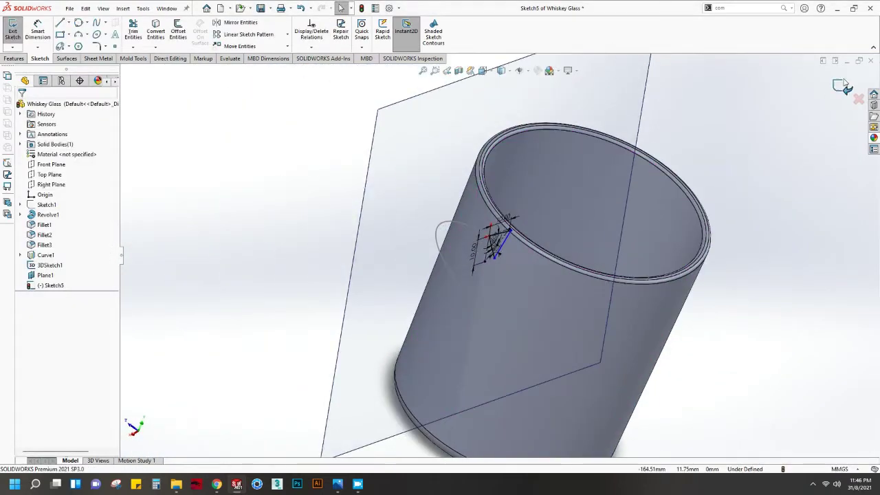
left_click(844, 84)
Step: Set up a sweep of the triangle profile along the 3D curve path
left_click(90, 22)
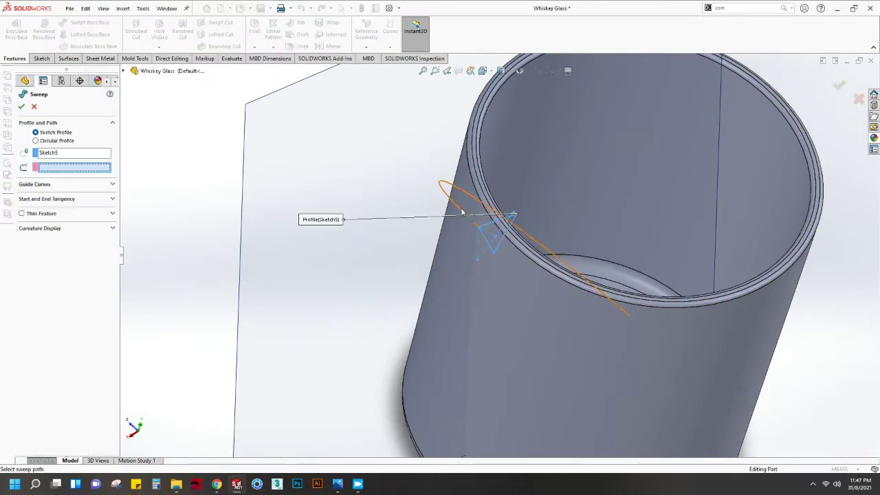
left_click(462, 213)
middle_click_drag(378, 222, 533, 278)
mouse_move(352, 294)
middle_mouse_down()
mouse_move(368, 388)
mouse_move(514, 261)
middle_mouse_up()
Step: Give Sweep1 a 20° profile twist, confirm it, and view the glass from the front
left_click(28, 199)
left_click(69, 222)
left_click(58, 239)
left_click(41, 261)
middle_click_drag(447, 363, 452, 359)
key("Return")
key("space")
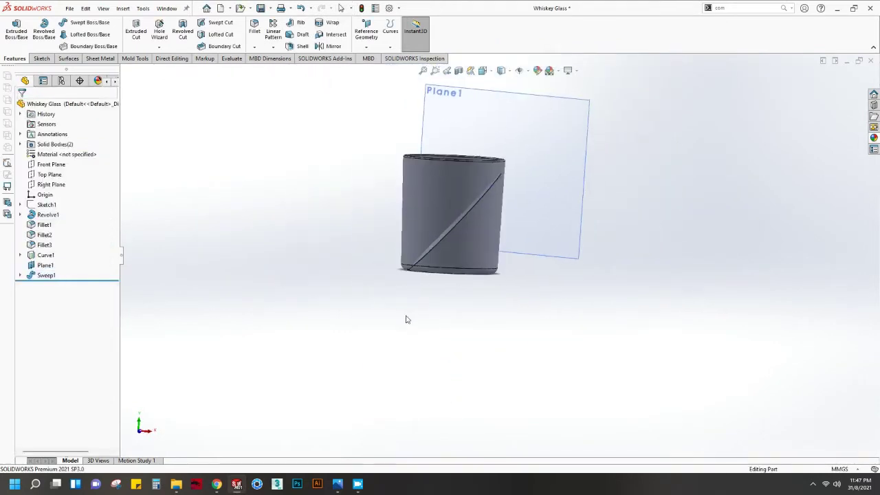
left_click(425, 289)
Step: Revise Sketch3's 48.5° angle and trim its lines, rebuilding the sweep
left_click(57, 275)
left_click(72, 260)
scroll(420, 405, "down", 3)
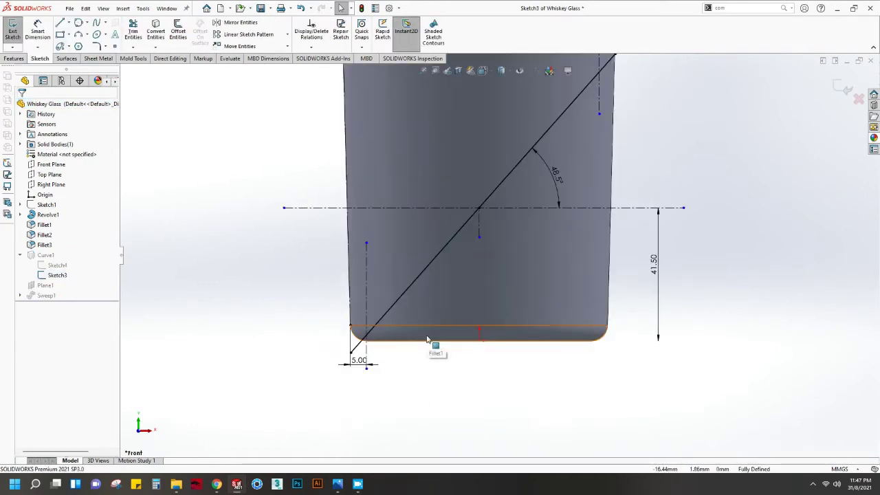
left_click(554, 176)
scroll(497, 256, "up", 2)
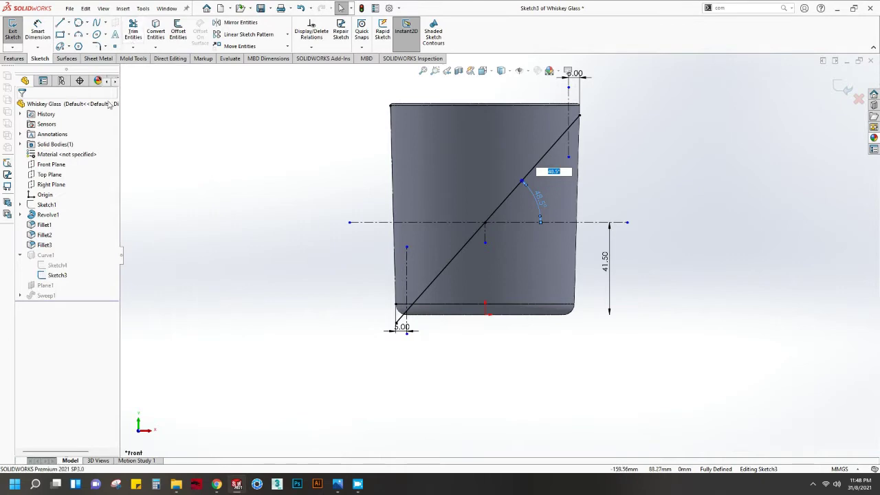
key("t")
scroll(412, 319, "down", 3)
key("Escape")
key("f")
left_click(843, 88)
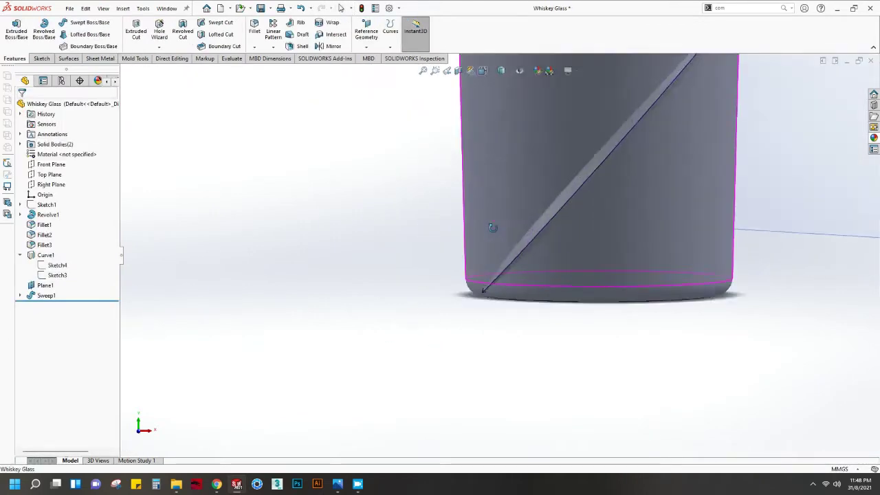
middle_click_drag(491, 309, 490, 418)
Step: Change Sketch4's inner offset from 5.00 to 10.00 and rebuild the groove
left_click(57, 275)
left_click(61, 248)
middle_click_drag(397, 271, 487, 176)
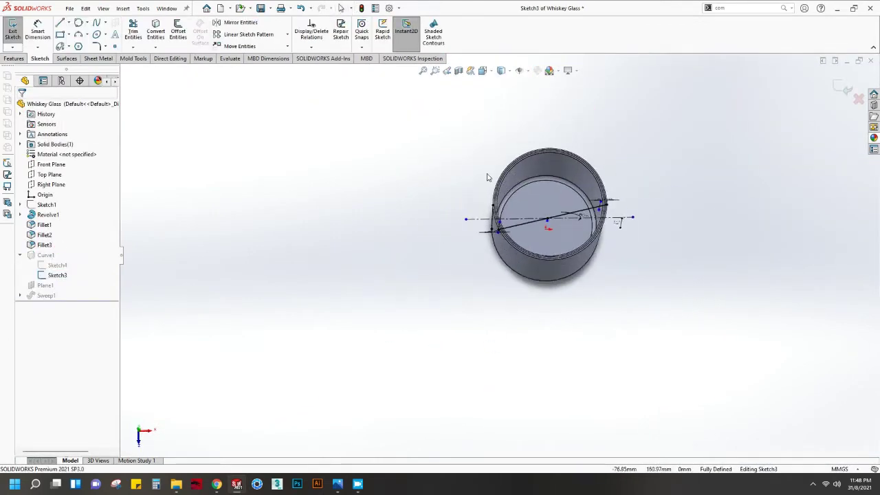
left_click(57, 266)
left_click(61, 238)
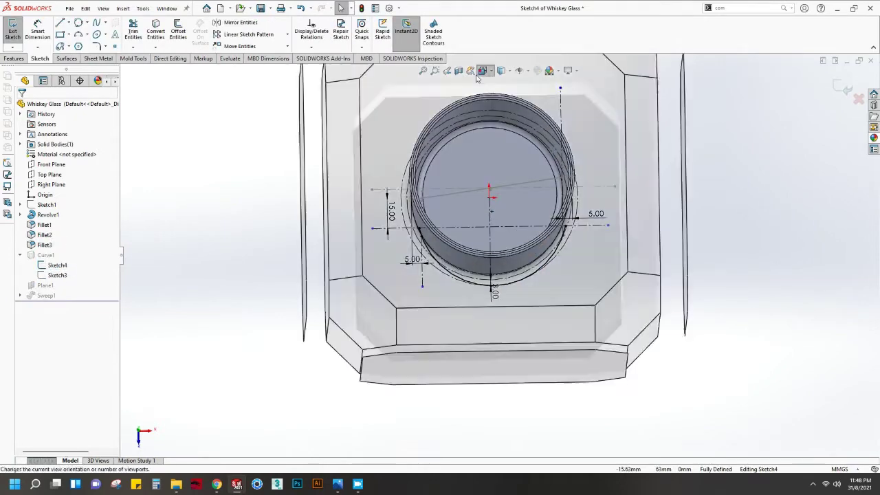
scroll(371, 329, "down", 3)
scroll(371, 329, "down", 3)
scroll(371, 328, "up", 3)
scroll(371, 328, "up", 3)
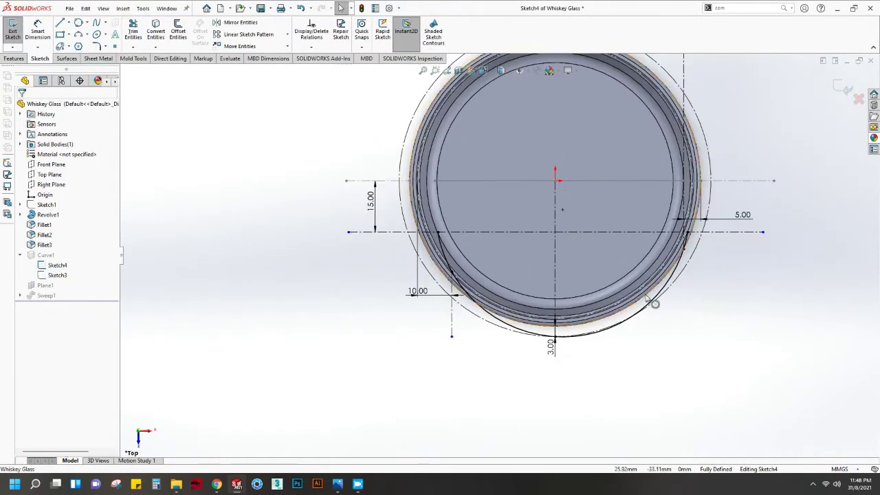
left_click(843, 87)
mouse_move(627, 193)
middle_mouse_down()
mouse_move(623, 315)
mouse_move(410, 277)
middle_mouse_up()
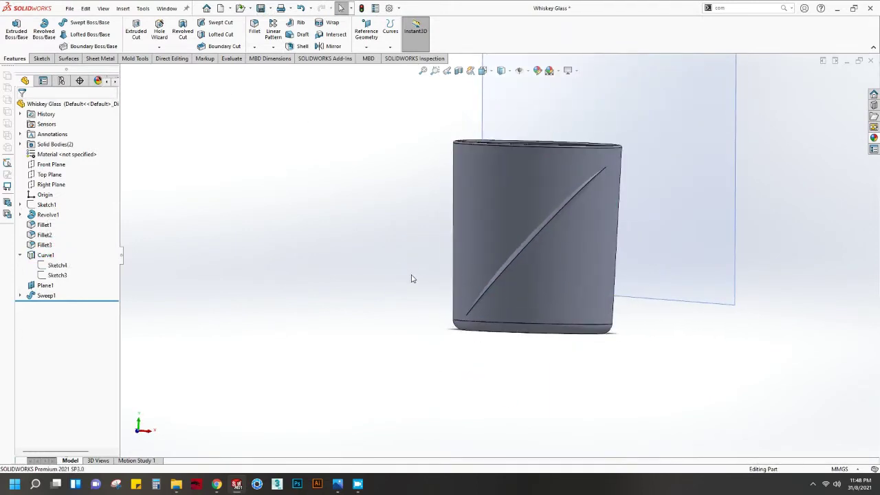
Step: Fillet the diagonal groove edge as Fillet4 and mirror it across the Right Plane
left_click(517, 254)
right_click(373, 308)
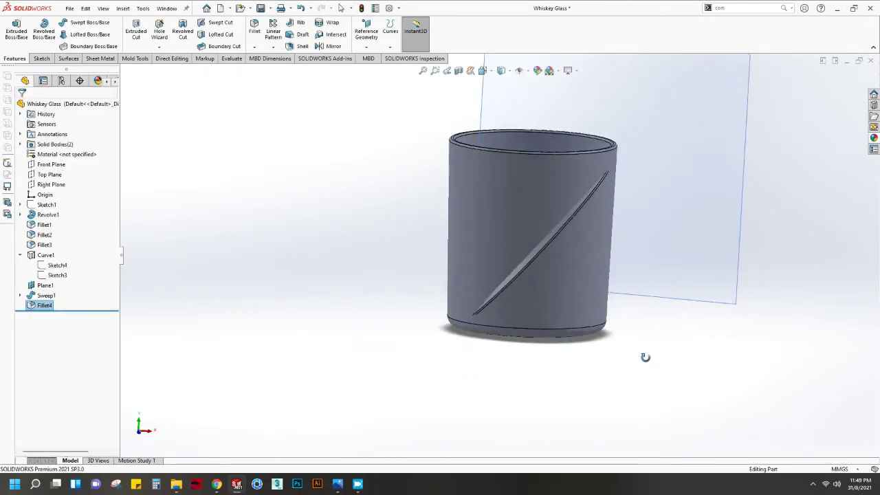
middle_click_drag(644, 355, 589, 304)
left_click(164, 151)
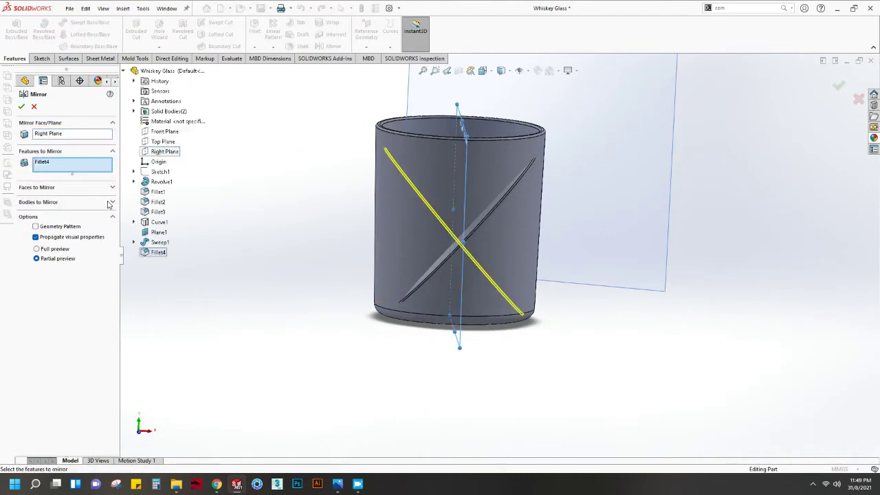
right_click(252, 271)
Step: Create reference Axis1 from the glass's cylindrical face
left_click(369, 47)
left_click(372, 69)
left_click(432, 162)
middle_click_drag(432, 162, 385, 138)
key("Return")
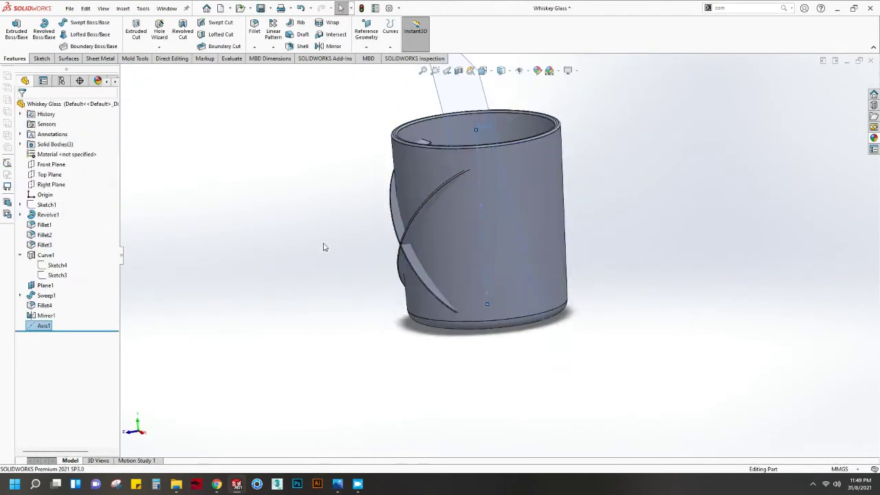
Step: Circularly pattern the Mirror1 and Fillet4 bodies 10 times around Axis1, then view from the front
left_click(273, 47)
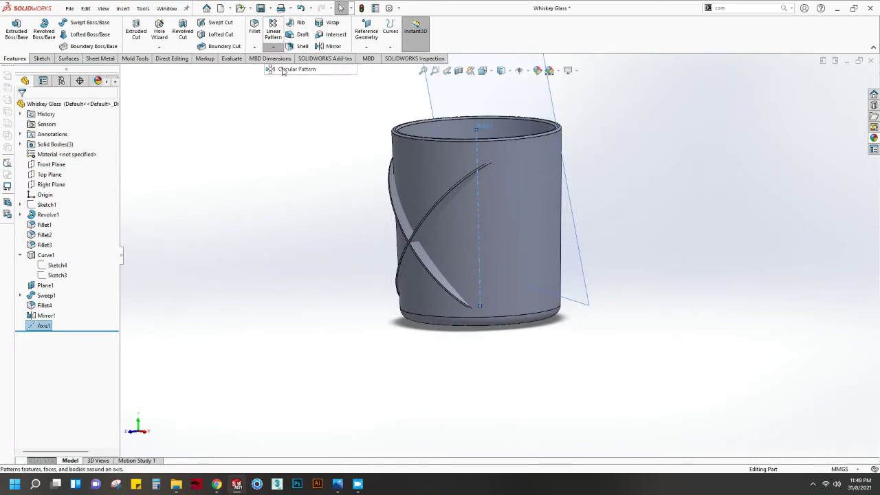
left_click(313, 80)
left_click(160, 262)
left_click(157, 252)
key("Return")
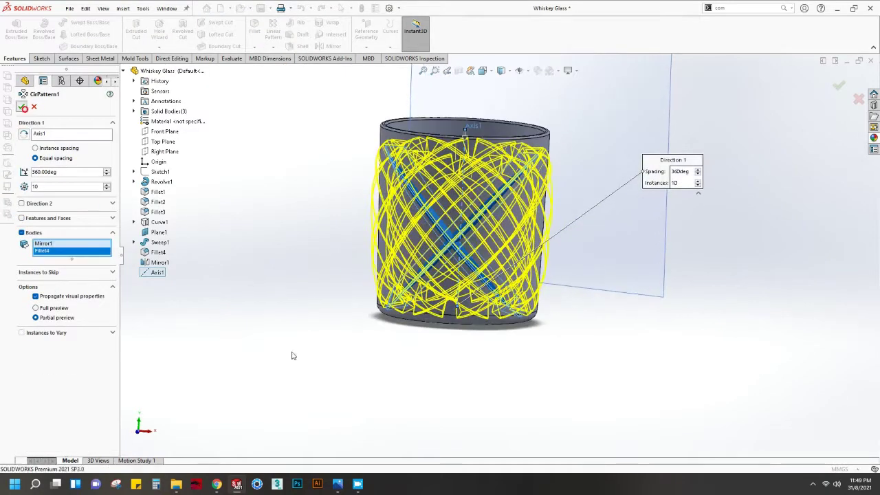
mouse_move(526, 373)
middle_mouse_down()
mouse_move(507, 141)
mouse_move(509, 209)
middle_mouse_up()
left_click(47, 204)
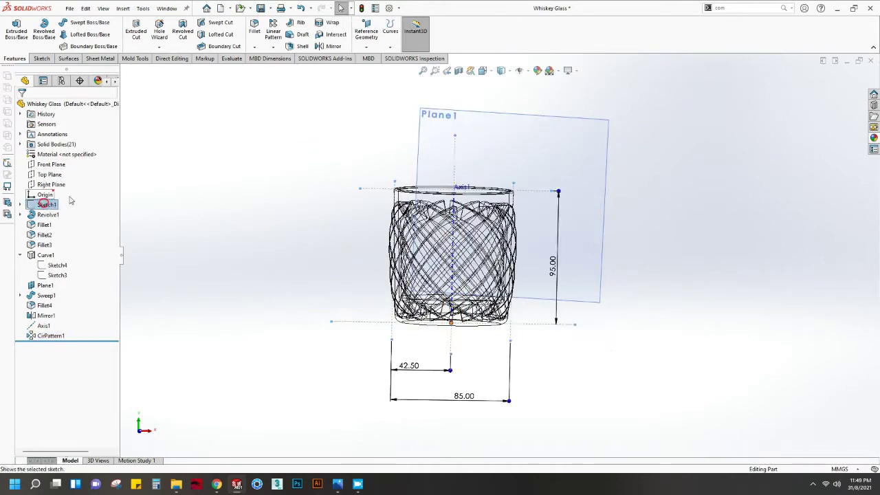
left_click(69, 180)
left_click(492, 70)
mouse_move(612, 301)
middle_mouse_down()
mouse_move(434, 366)
mouse_move(413, 334)
middle_mouse_up()
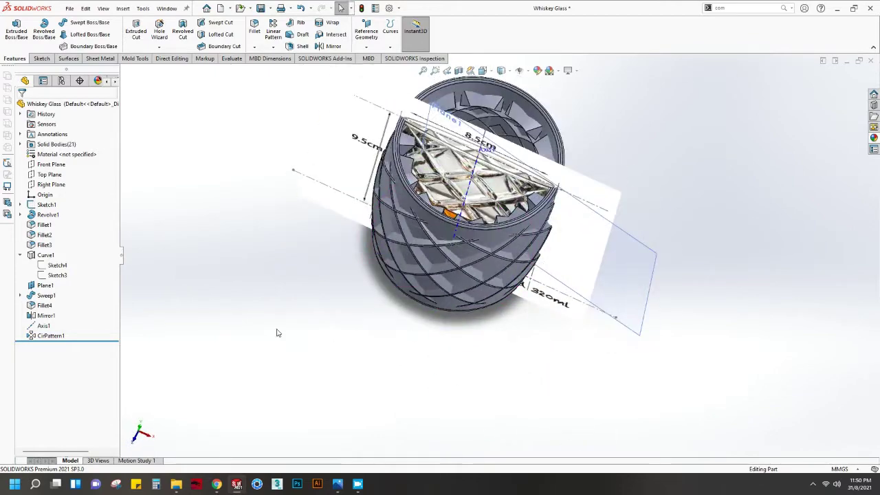
left_click(57, 265)
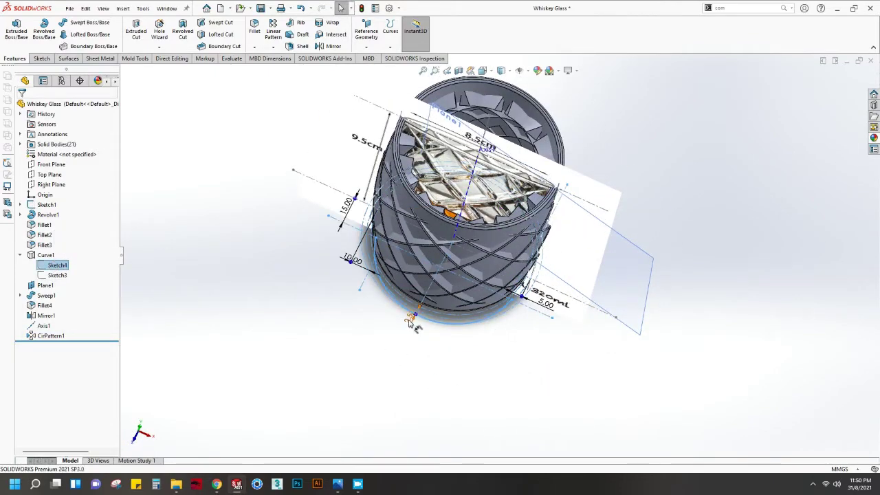
mouse_move(369, 344)
middle_mouse_down()
mouse_move(563, 261)
mouse_move(408, 353)
middle_mouse_up()
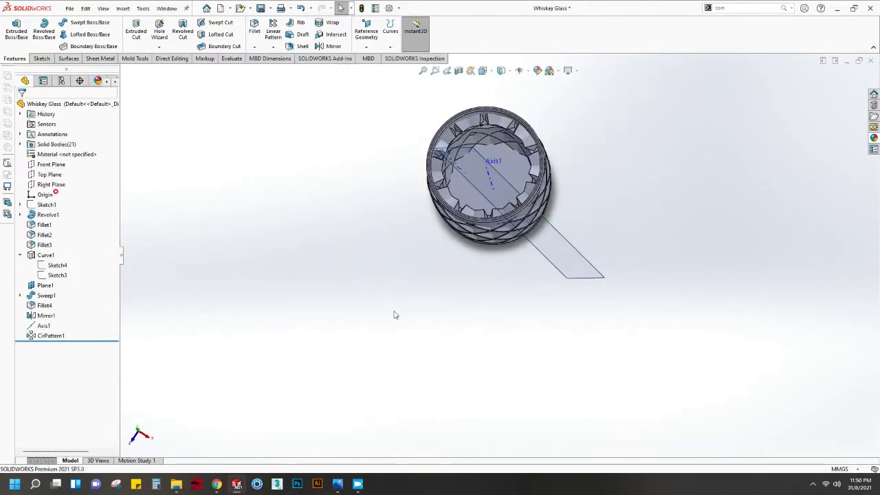
left_click(494, 209)
left_click(535, 178)
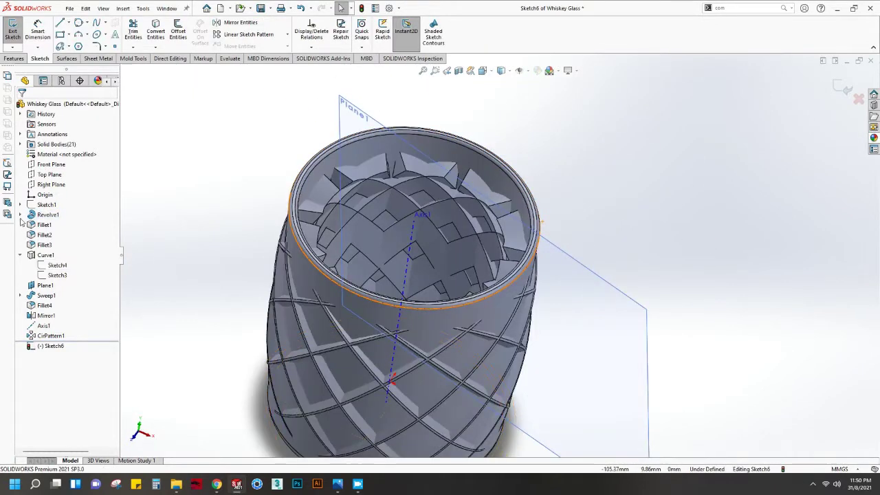
Step: Sketch a vertical-then-horizontal line profile on the Front Plane from the glass's top corner
key("ctrl+1")
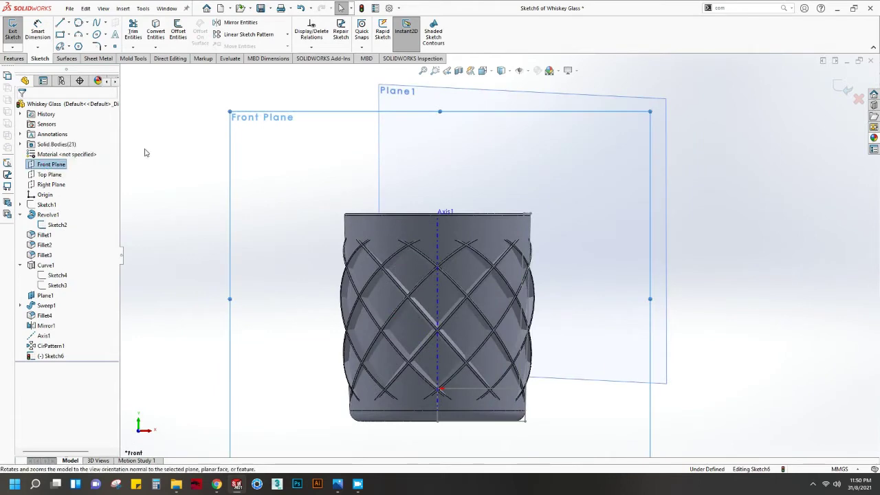
left_click(841, 90)
left_click(39, 164)
left_click(69, 155)
left_click(60, 23)
left_click(524, 215)
left_click(524, 388)
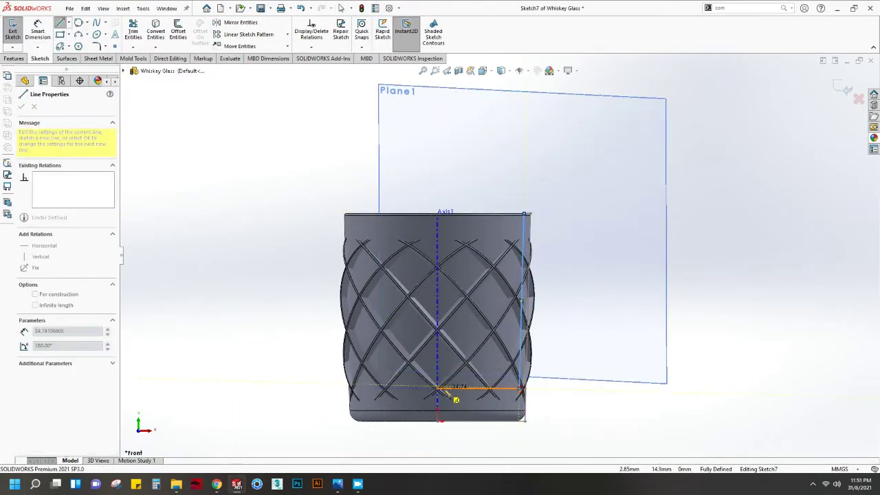
double_click(437, 388)
Step: Exit the sketch and revolve-cut Sketch7 to trim the glass as Cut-Revolve1
scroll(454, 227, "up", 5)
right_click(826, 222)
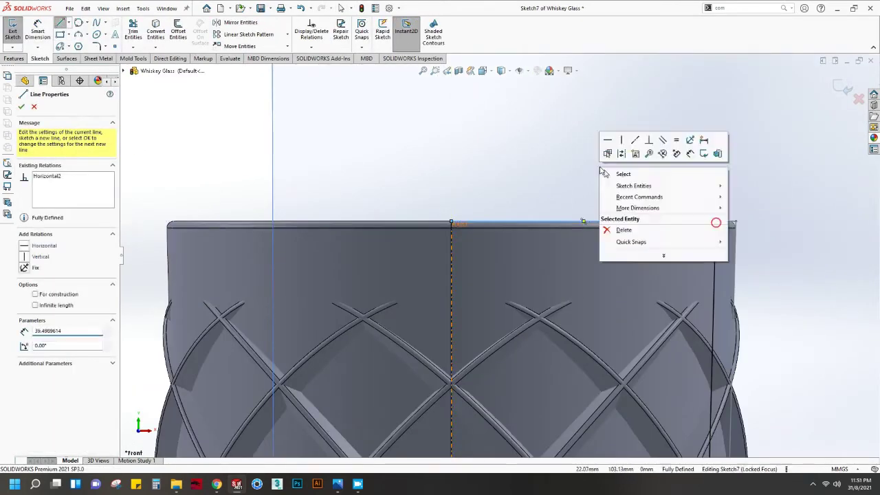
scroll(440, 242, "down", 3)
left_click(391, 256)
key("ctrl+b")
key("ctrl+7")
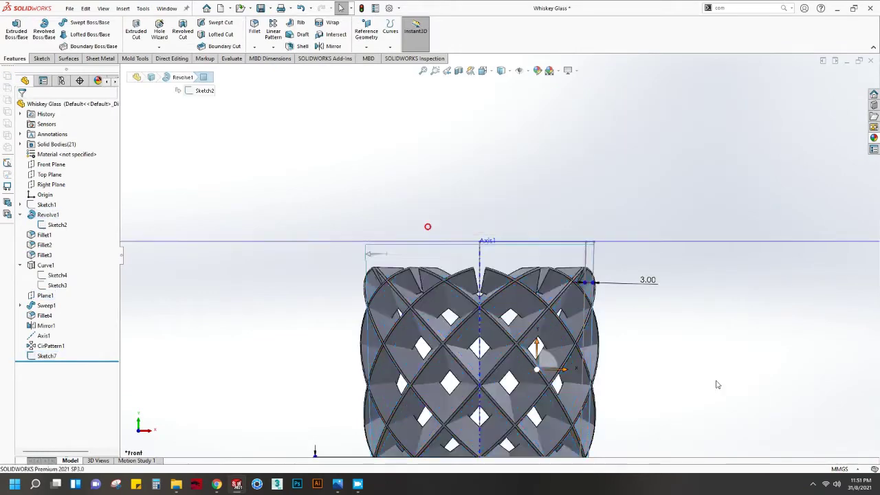
left_click(182, 31)
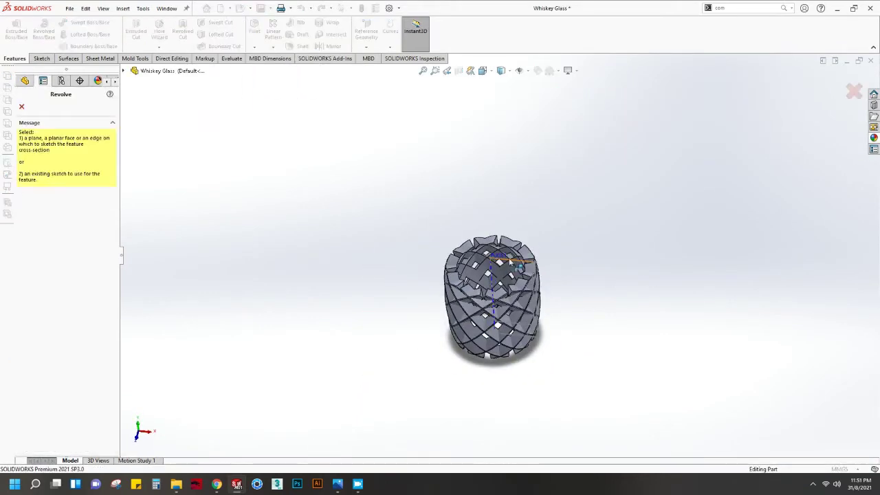
left_click(491, 271)
left_click(21, 107)
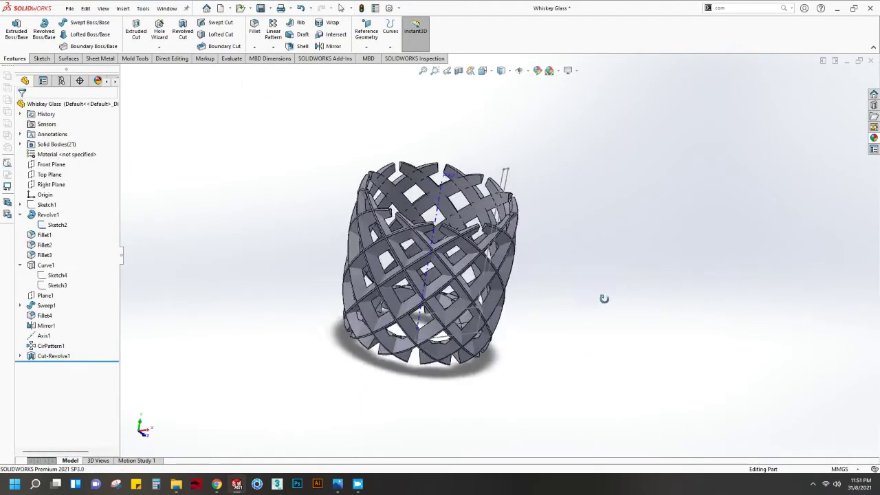
Step: Combine all of the glass's bodies into a single Combine1 solid
left_click(742, 8)
left_click(732, 28)
left_click_drag(340, 154, 573, 380)
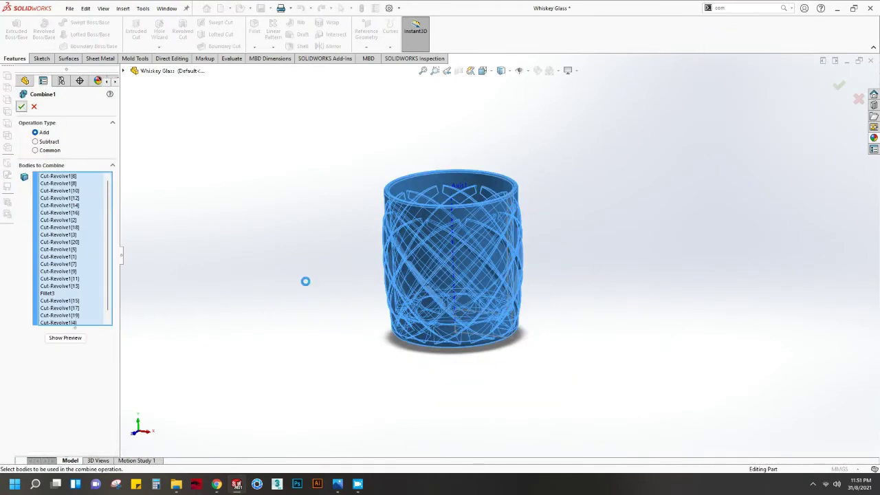
left_click(472, 184)
middle_click_drag(471, 184, 562, 324)
left_click(482, 261)
middle_click_drag(482, 261, 412, 289)
scroll(412, 288, "up", 2)
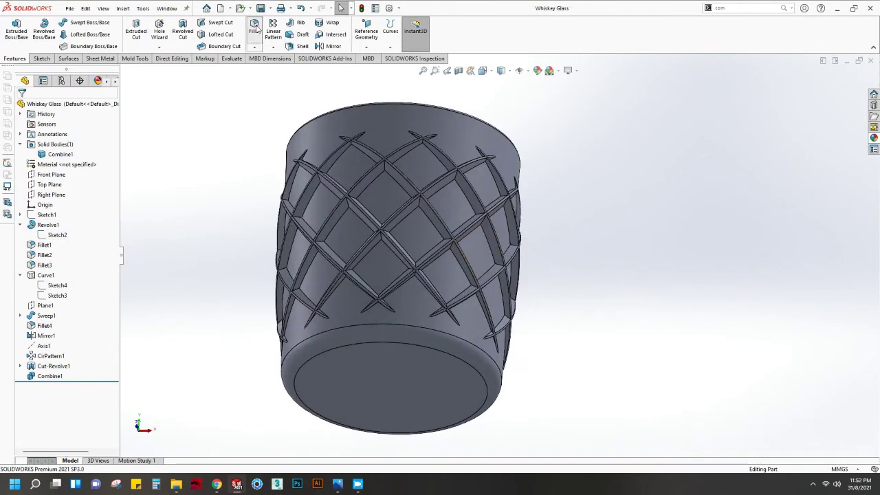
Step: Start a new fillet and pick a lattice groove edge to round
left_click(254, 27)
scroll(425, 227, "up", 5)
left_click(425, 219)
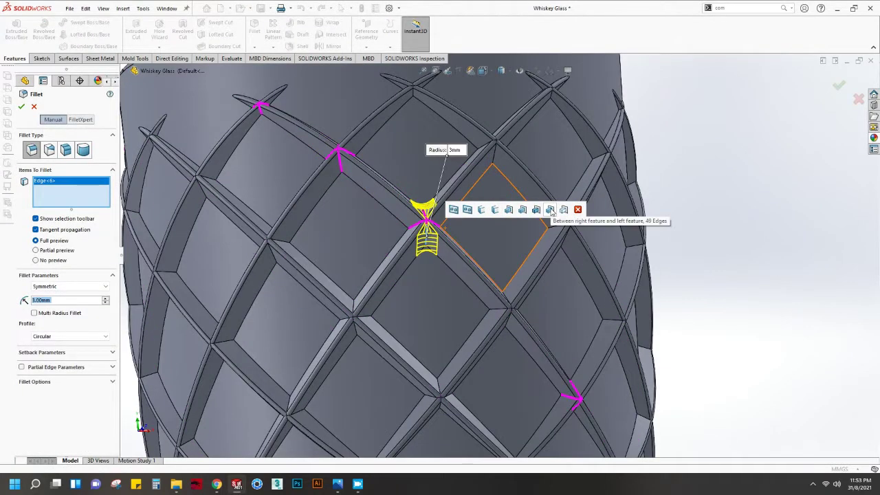
Step: Select diamond-recess edge loops for the fillet, adding the 49 matching groove edges
left_click(550, 210)
scroll(357, 248, "down", 3)
scroll(477, 280, "up", 3)
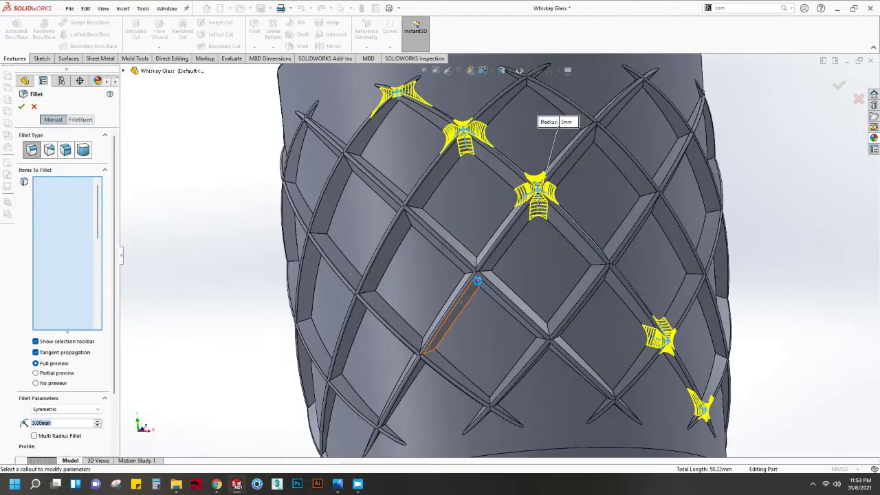
left_click(477, 280)
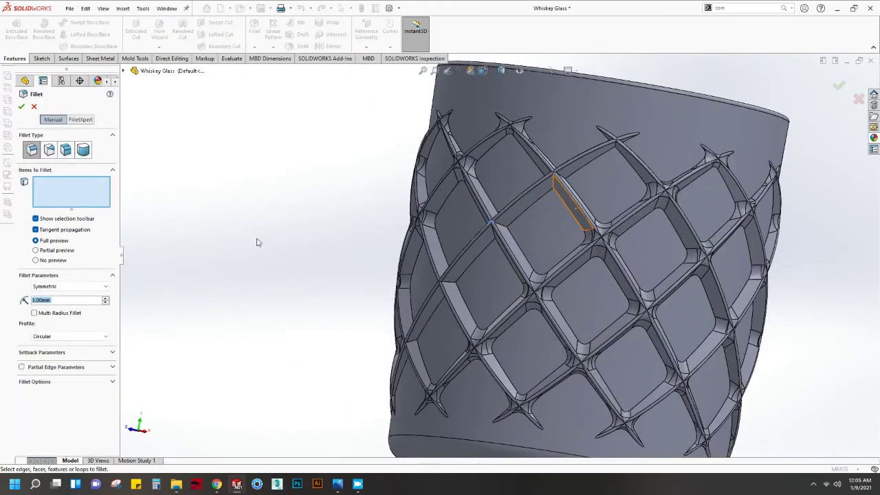
left_click(553, 186)
left_click(648, 156)
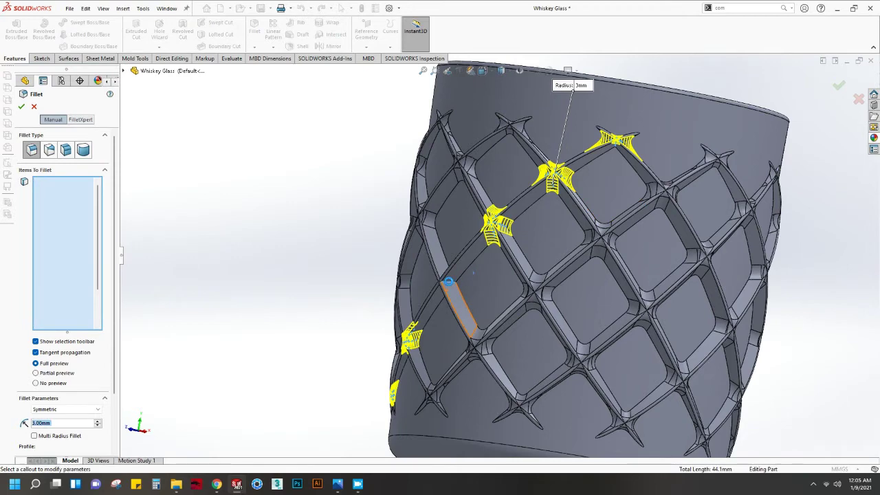
left_click(448, 282)
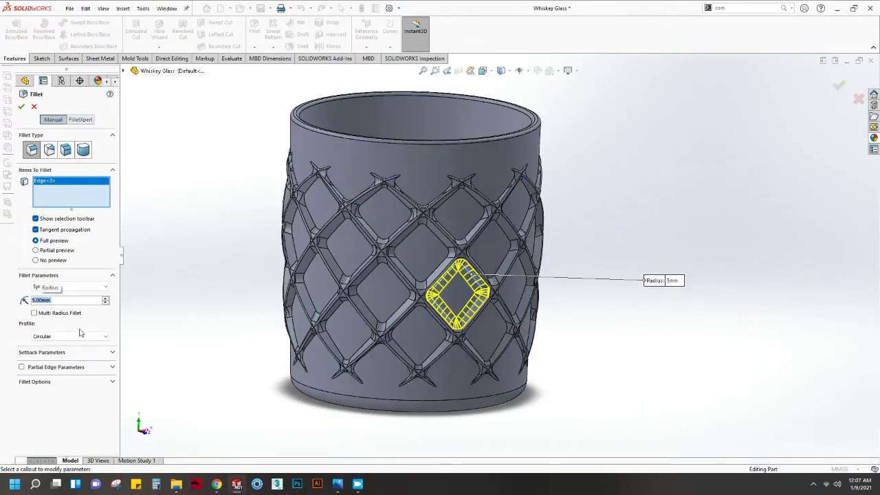
Step: Add the front and lower-left diamond recess edges to the 5 mm fillet
left_click(489, 255)
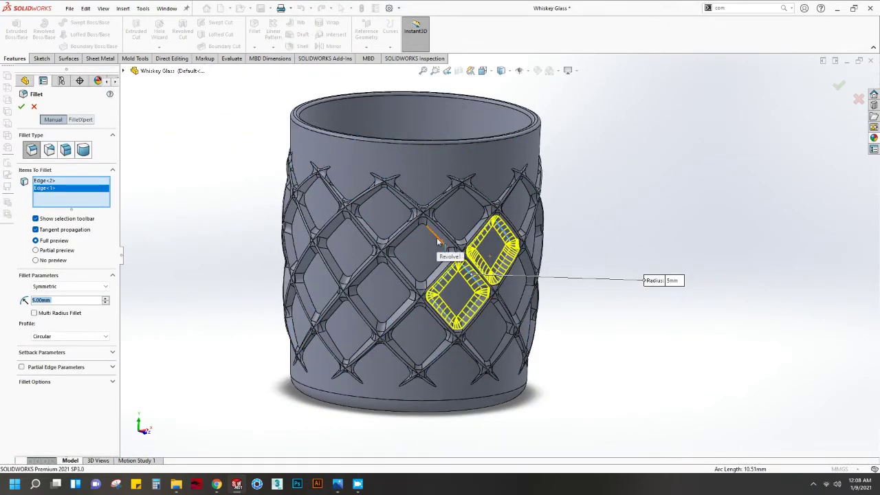
left_click(401, 282)
left_click(401, 282)
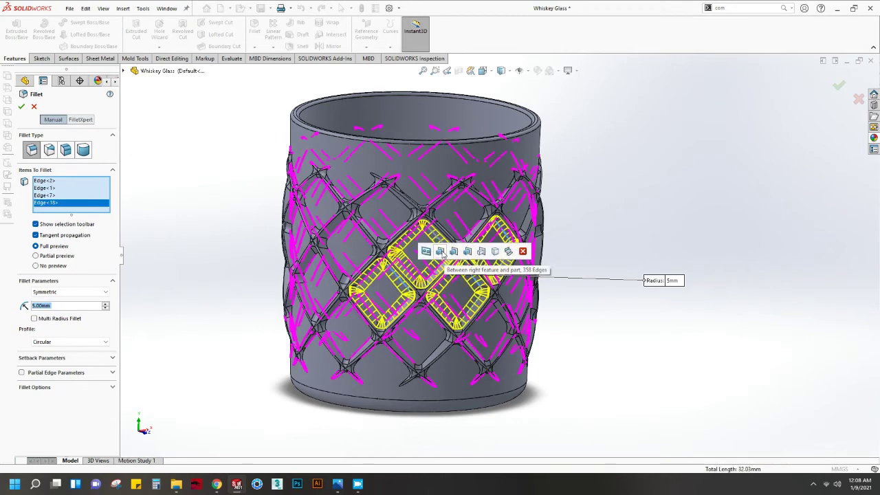
middle_click_drag(454, 254, 406, 255)
left_click(392, 255)
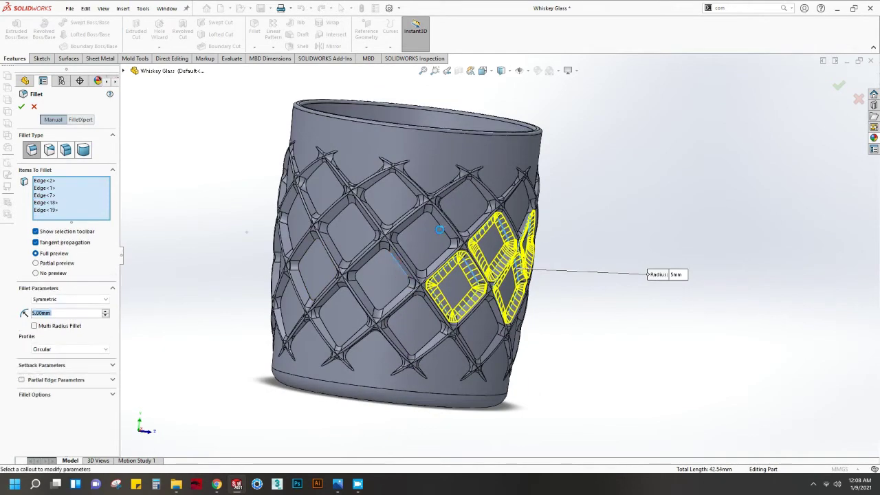
left_click(440, 225)
left_click(362, 215)
mouse_move(363, 215)
middle_mouse_down()
mouse_move(268, 287)
mouse_move(394, 258)
middle_mouse_up()
left_click(394, 259)
left_click(418, 297)
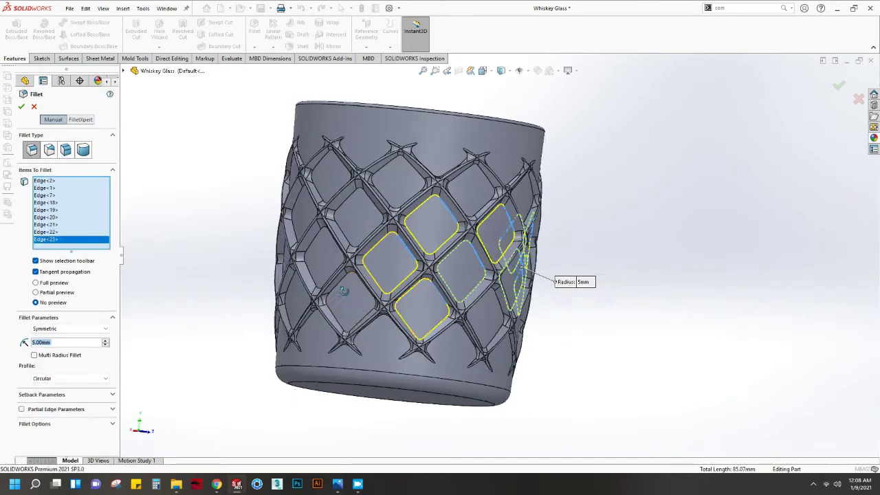
middle_click_drag(418, 297, 429, 287)
Step: Add more diamond recess edges on the left side and check the fillet preview
left_click(456, 261)
left_click(481, 210)
left_click(502, 220)
left_click(429, 220)
mouse_move(430, 220)
middle_mouse_down()
mouse_move(430, 297)
mouse_move(421, 327)
middle_mouse_up()
left_click(399, 320)
left_click(360, 247)
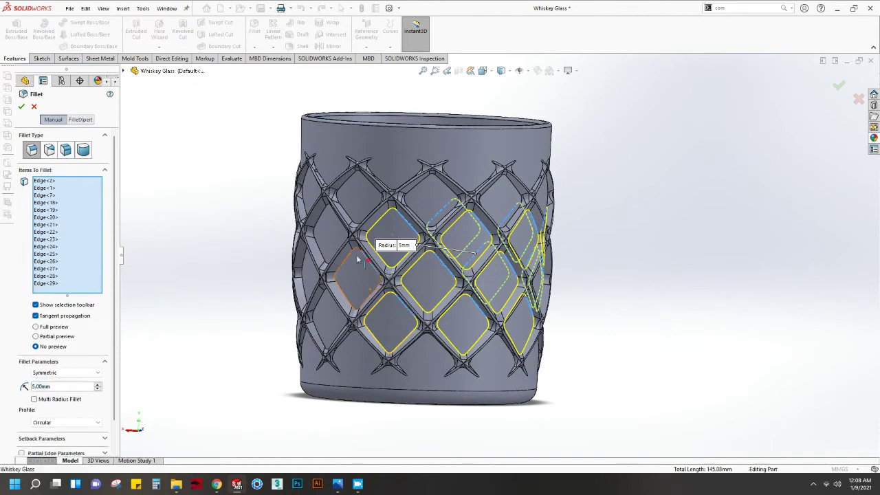
left_click(326, 254)
middle_click_drag(327, 255, 424, 319)
scroll(425, 320, "down", 3)
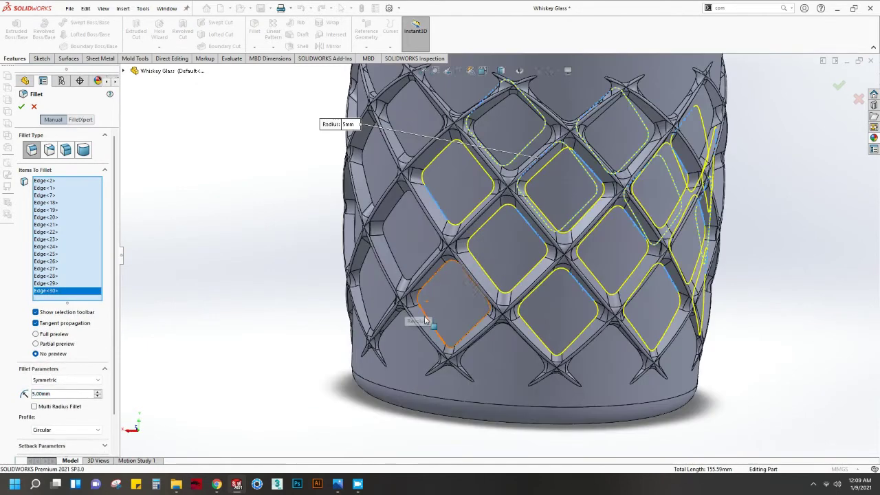
left_click(393, 261)
left_click(373, 191)
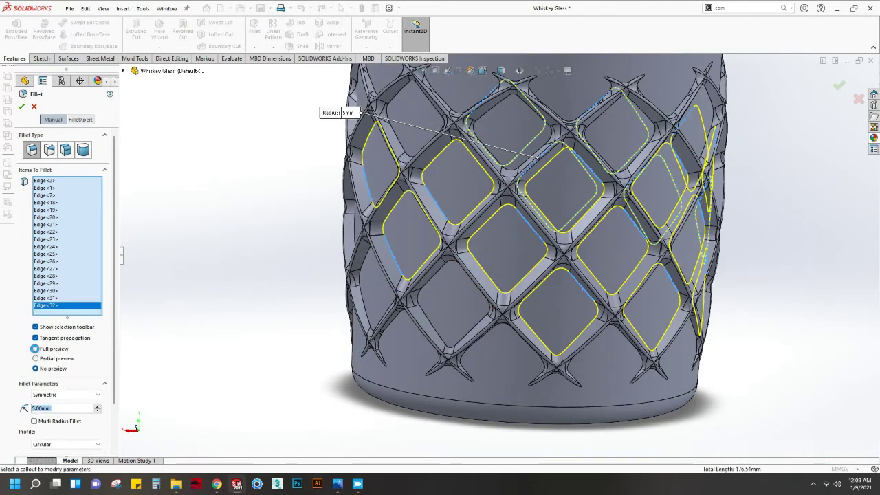
left_click(35, 348)
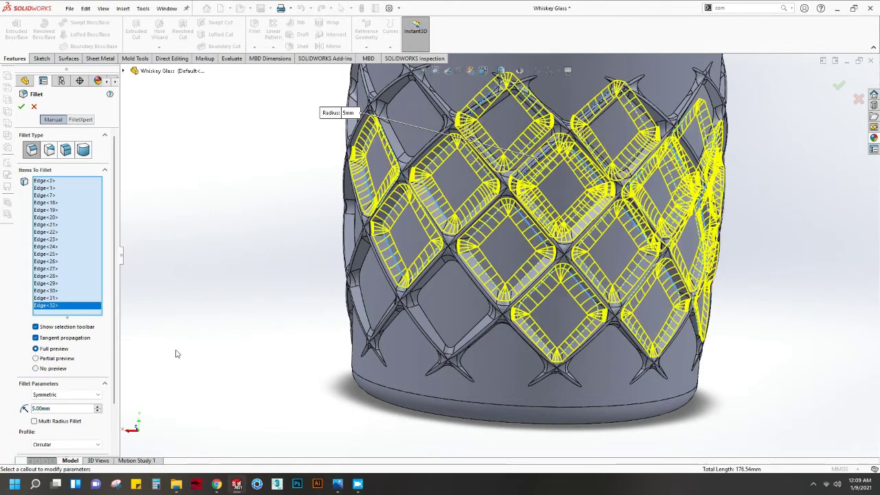
left_click(36, 369)
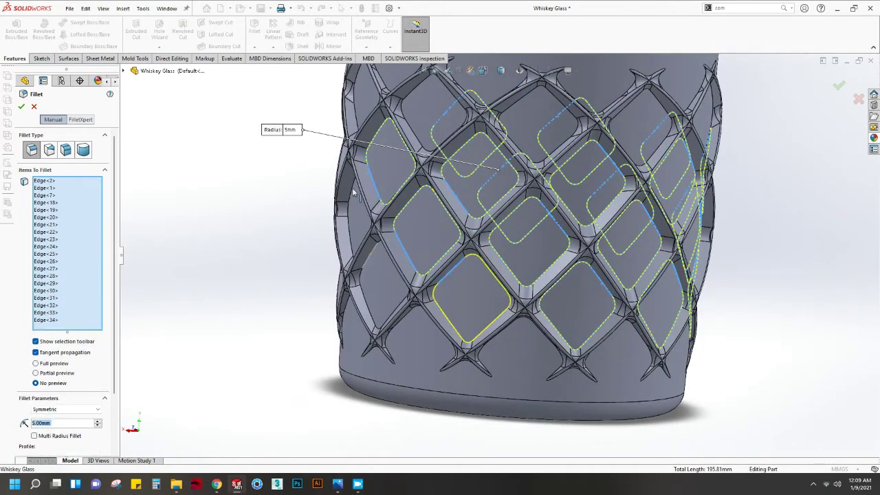
Step: Orbit to the hidden diamonds and add their recess edges to the fillet
middle_click_drag(529, 113, 323, 238)
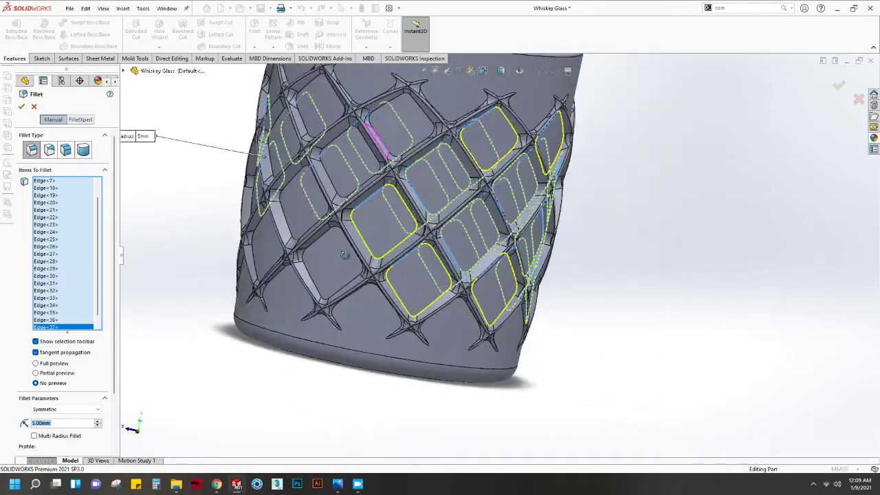
left_click(322, 239)
left_click(295, 174)
left_click(312, 148)
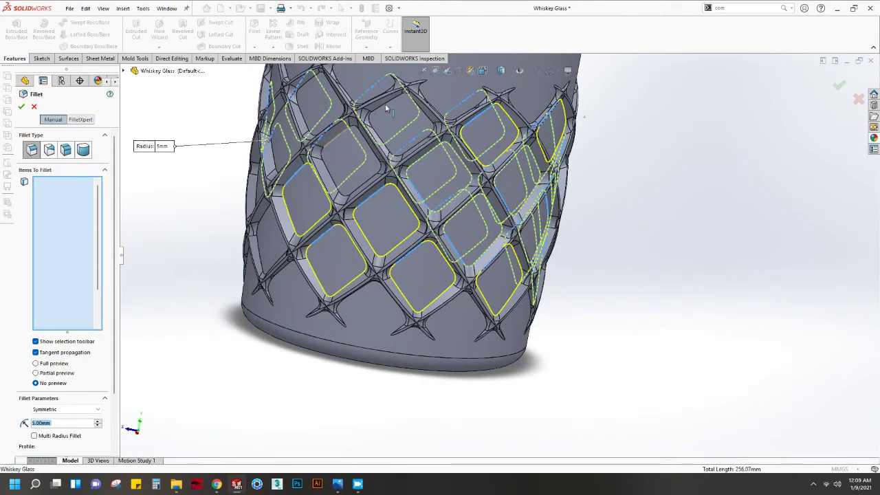
left_click(265, 217)
left_click(390, 101)
left_click(402, 124)
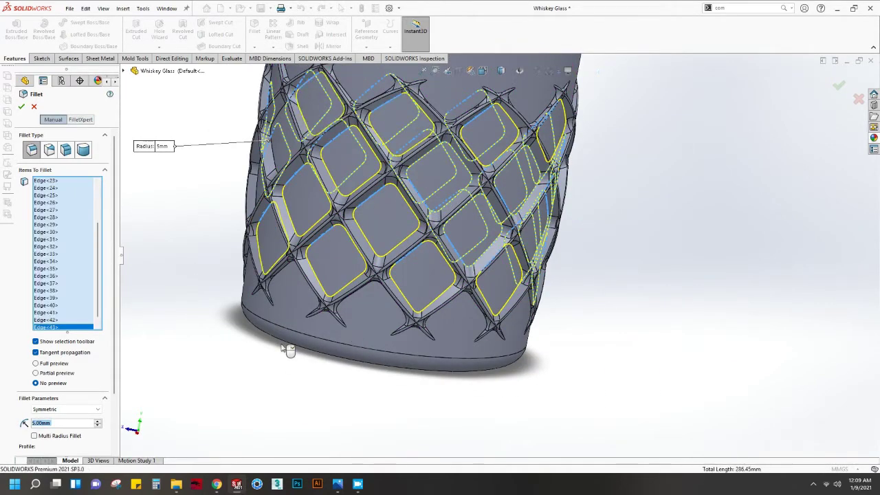
scroll(479, 200, "down", 3)
left_click(433, 240)
left_click(291, 323)
left_click(295, 302)
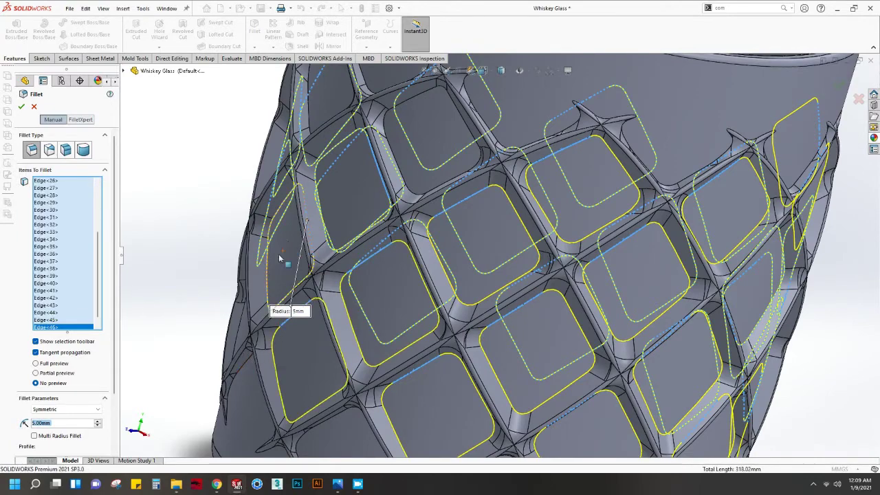
scroll(291, 252, "up", 3)
Step: Add the last lattice recess edges, completing Fillet7, and save the part
middle_click_drag(290, 252, 472, 154)
left_click(473, 154)
left_click(368, 102)
left_click(268, 273)
scroll(168, 260, "up", 3)
middle_click_drag(169, 260, 329, 158)
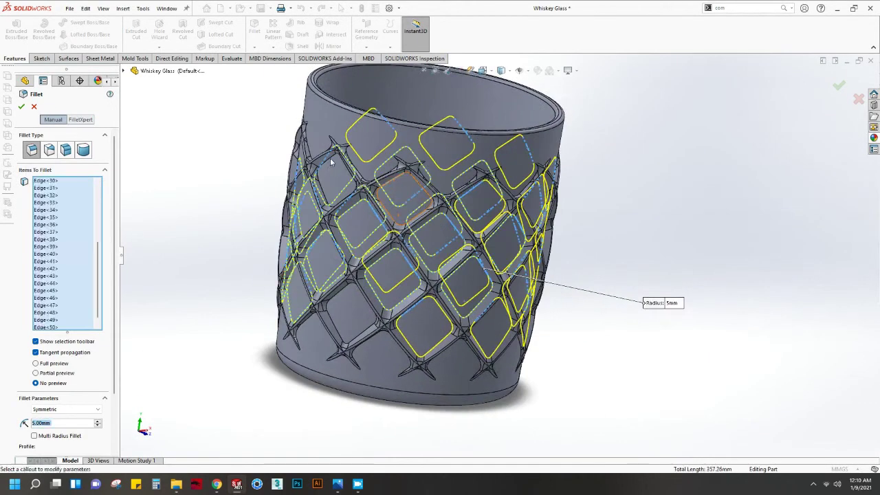
mouse_move(218, 248)
middle_mouse_down()
mouse_move(324, 150)
mouse_move(303, 152)
mouse_move(638, 328)
middle_mouse_up()
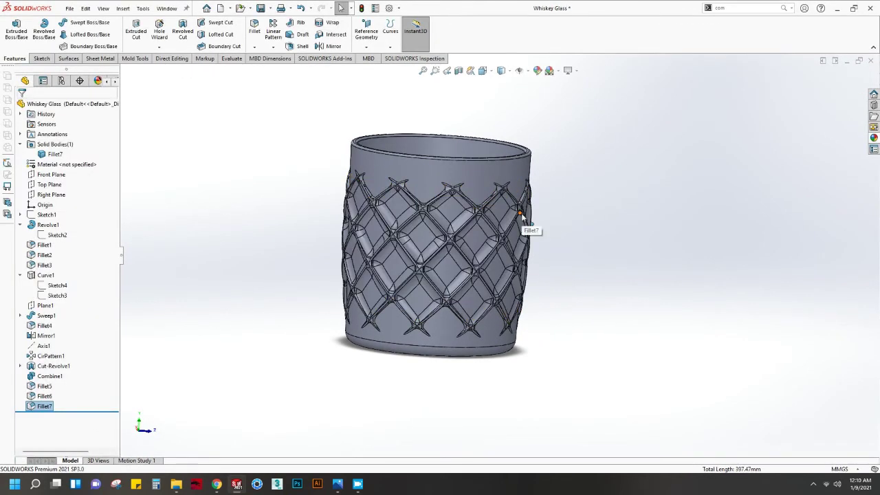
left_click(260, 10)
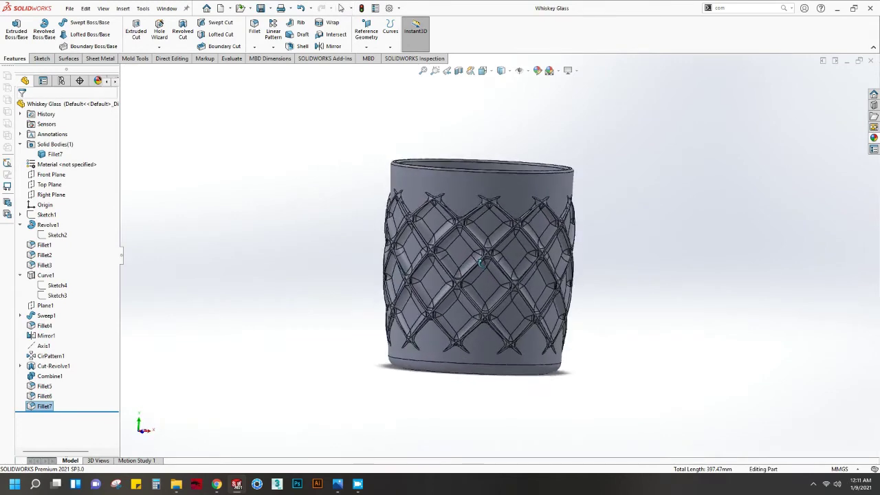
Step: Round the jagged edge loop where the lattice meets the top band with a 2 mm fillet
left_click(253, 27)
scroll(373, 197, "down", 4)
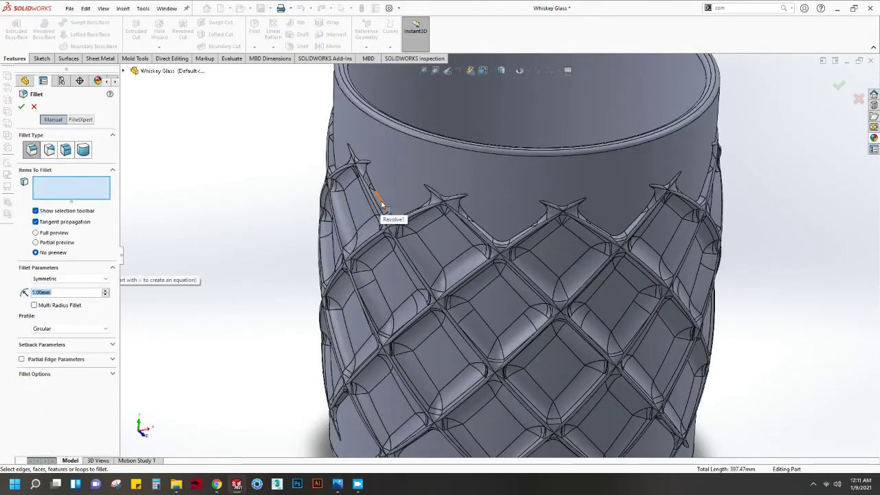
left_click(324, 214)
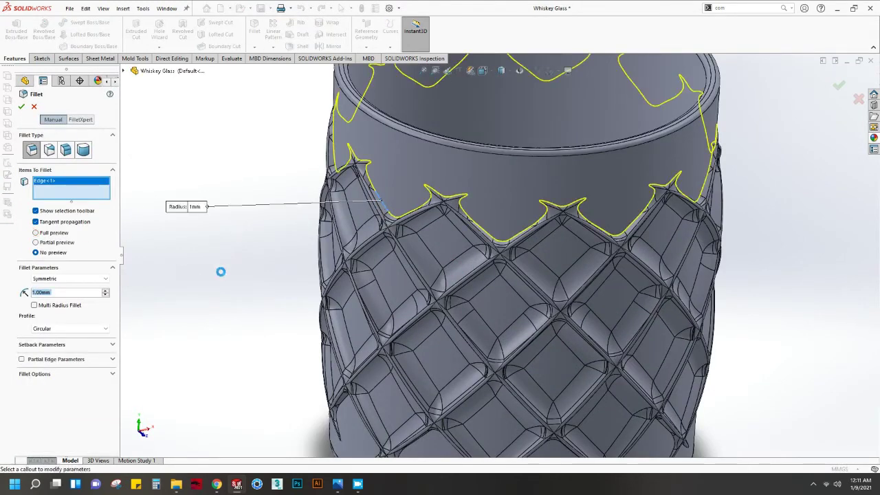
scroll(222, 275, "down", 2)
type("2")
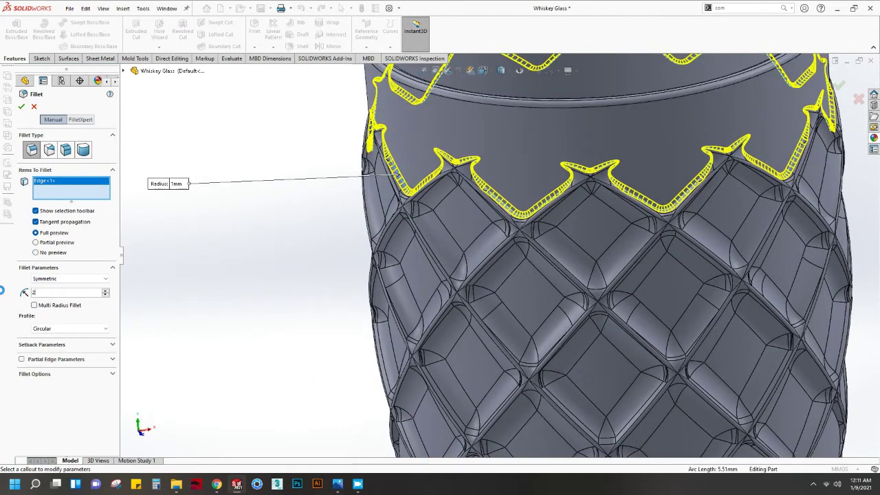
key("Return")
scroll(406, 363, "up", 5)
scroll(448, 287, "down", 4)
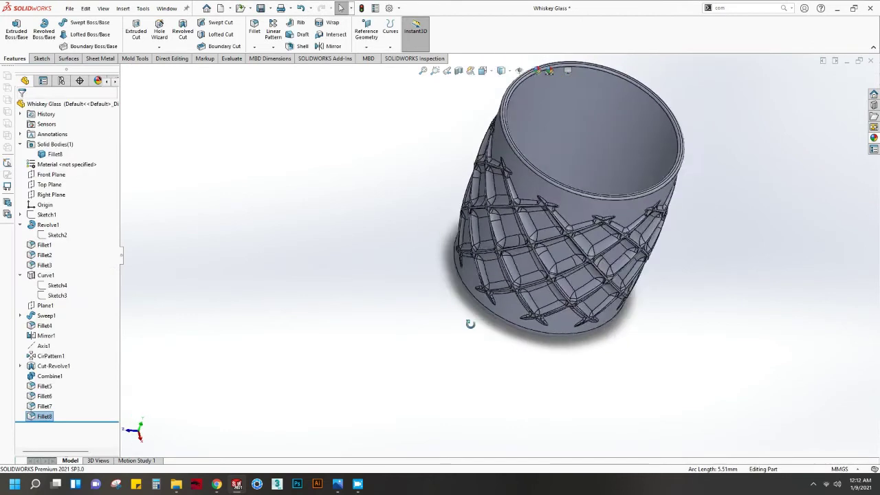
middle_click_drag(346, 270, 613, 167)
Step: Create Plane2 parallel to the rim face, flipped to offset down into the glass
scroll(419, 206, "down", 5)
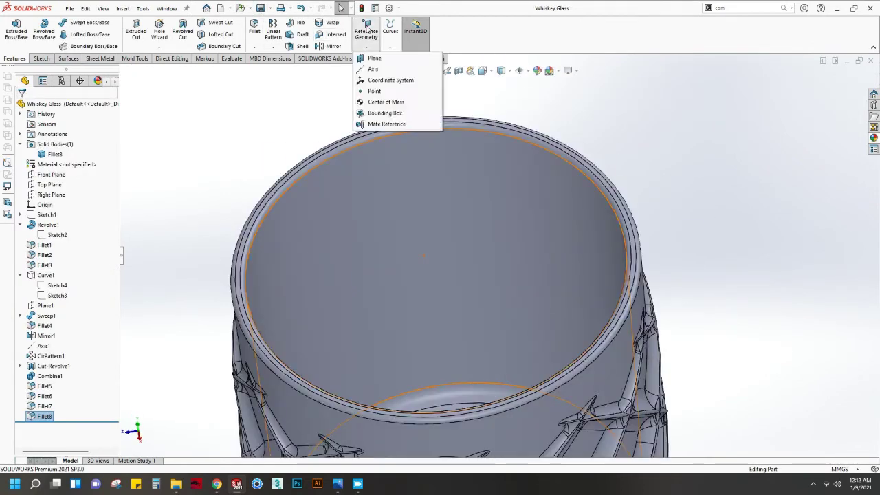
left_click(366, 31)
left_click(251, 245)
scroll(227, 234, "up", 5)
left_click(34, 233)
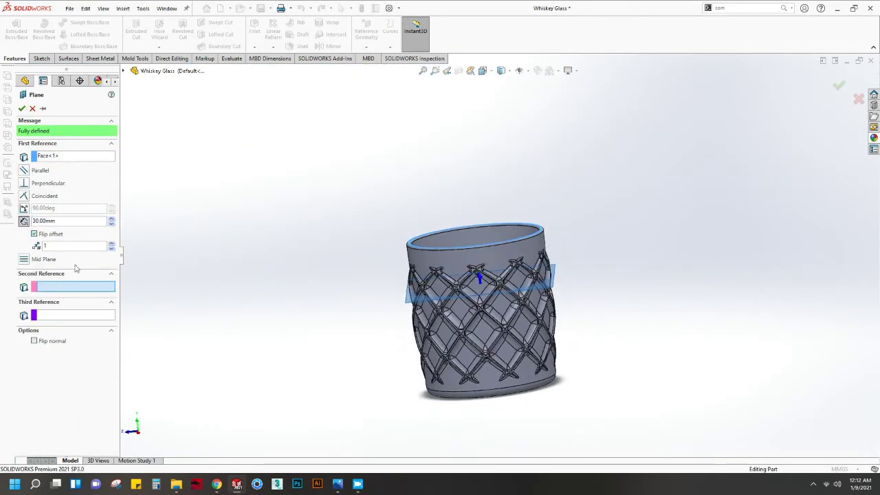
type("20")
key("Return")
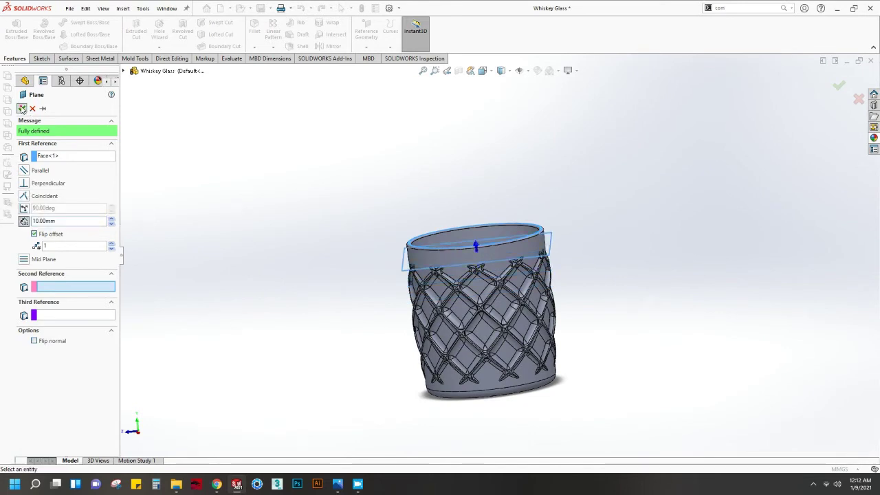
left_click(22, 108)
Step: Set up an Intersect using Plane2 and the glass body, and calculate its regions
left_click(335, 34)
left_click(462, 219)
left_click(69, 219)
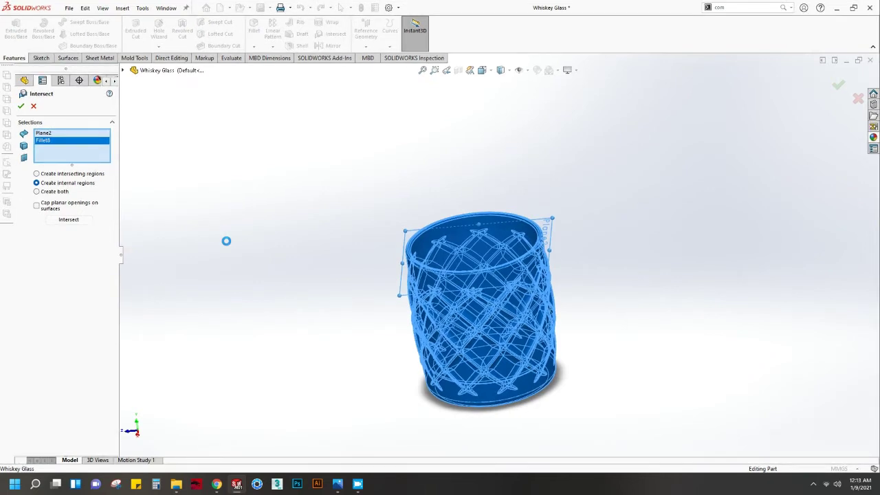
Step: Toggle exclusion on the first two listed regions and confirm the split into Intersect1[1] and Intersect1[2]
left_click(37, 287)
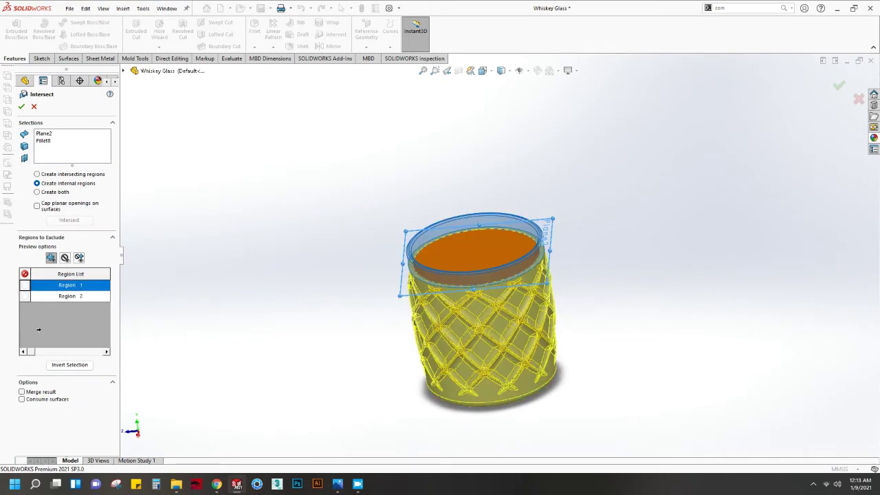
key("space")
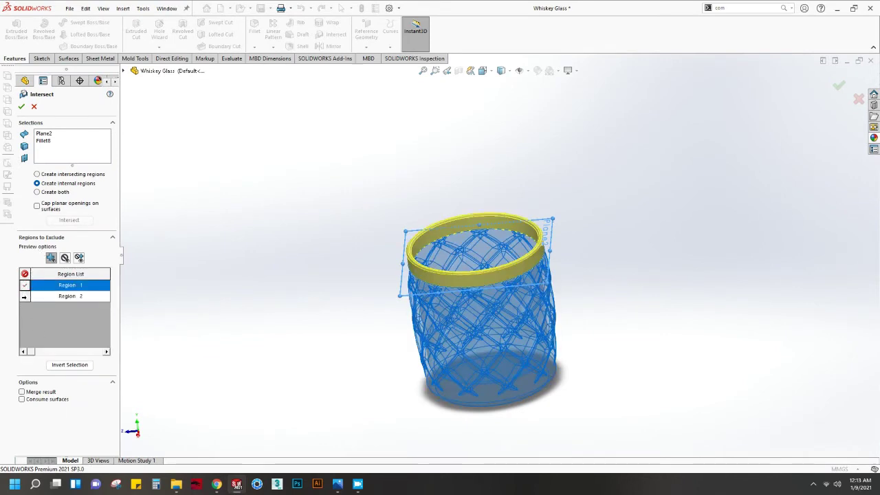
left_click(22, 296)
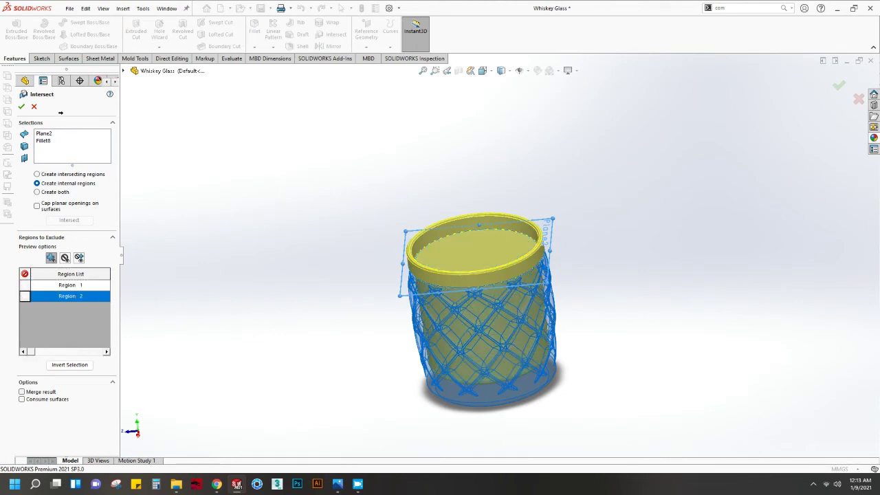
key("space")
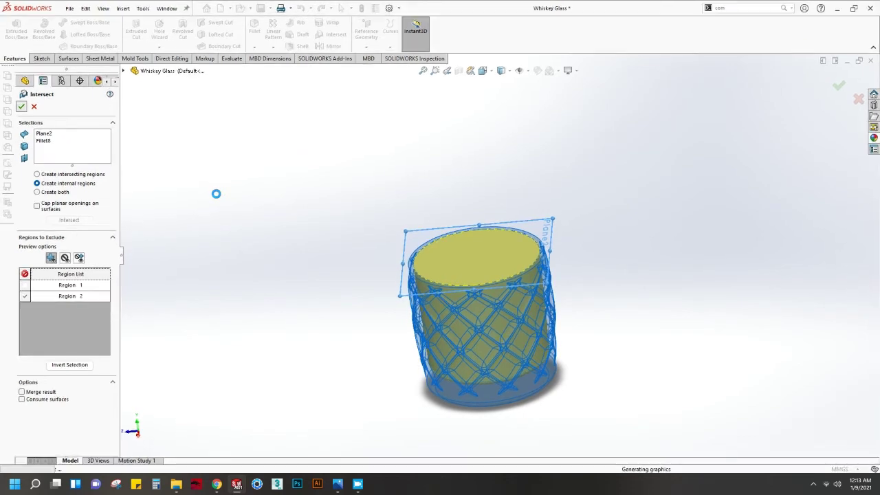
left_click(560, 231)
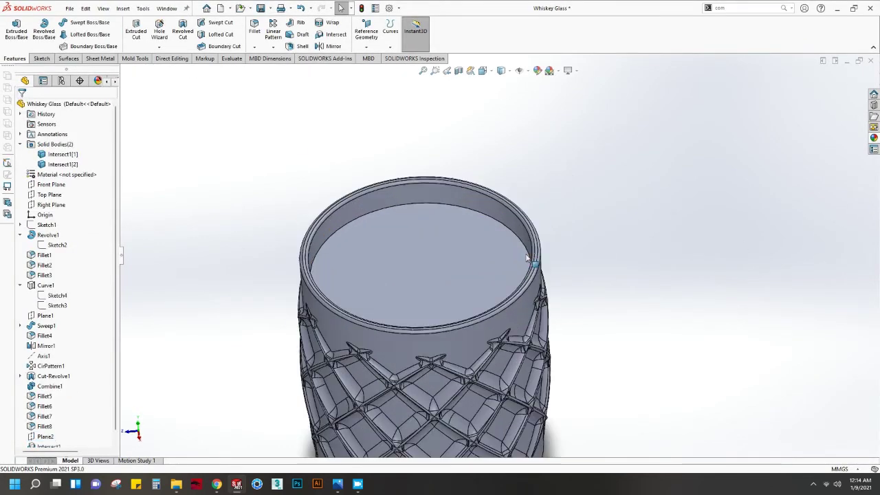
Step: Show the glass in section and apply a 1 mm Dome to the internal face
key("Return")
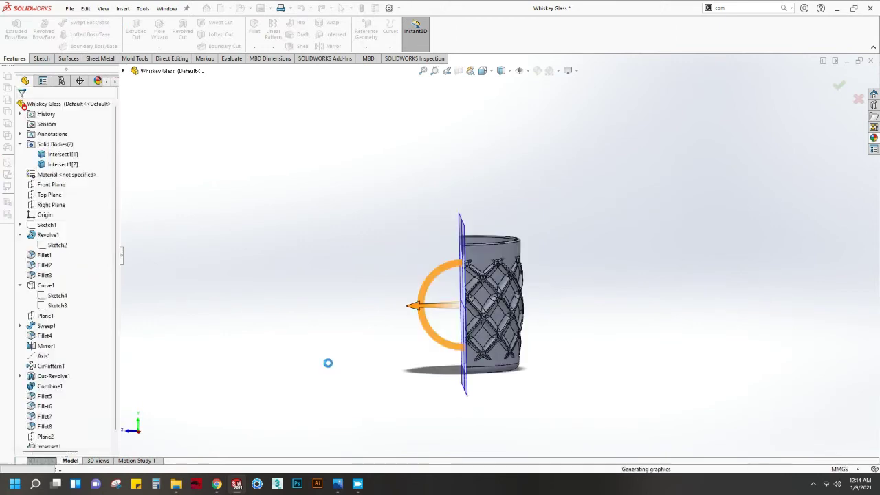
middle_click_drag(338, 319, 382, 350)
type("dom")
key("Return")
double_click(65, 171)
type("1")
key("Return")
key("ctrl+1")
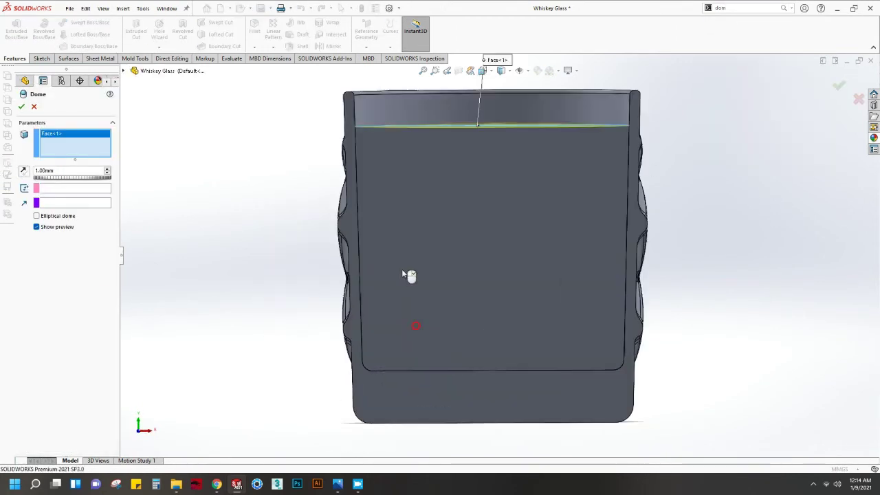
Step: Try an elliptical 0.5 mm dome, then revert to a non-elliptical 1 mm dome
left_click(37, 215)
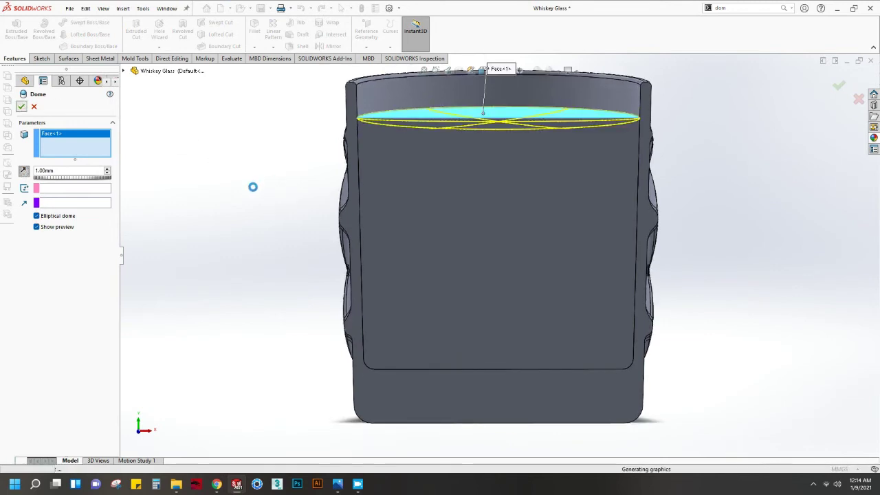
double_click(65, 171)
type("0.5")
key("Return")
left_click(38, 215)
double_click(66, 170)
type("1")
key("Return")
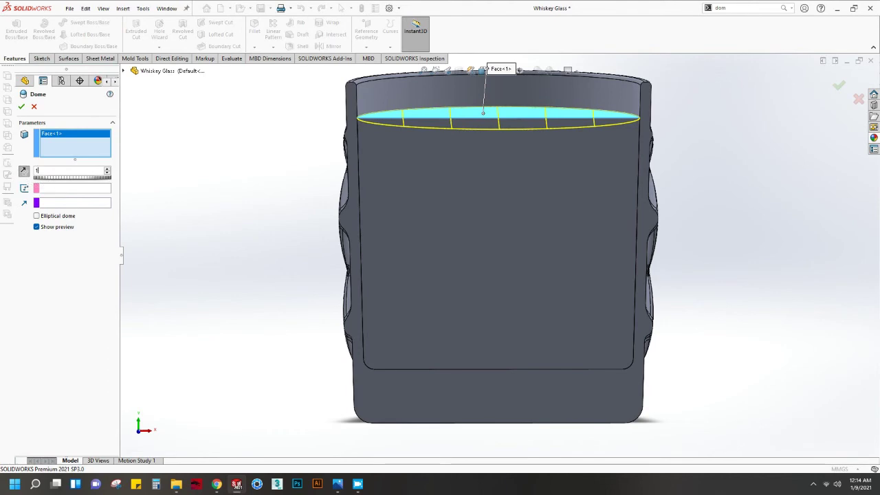
Step: Orbit the glass to a tilted view and save the part
scroll(324, 151, "up", 3)
mouse_move(324, 152)
middle_mouse_down()
mouse_move(608, 227)
mouse_move(545, 277)
mouse_move(443, 126)
middle_mouse_up()
key("ctrl+s")
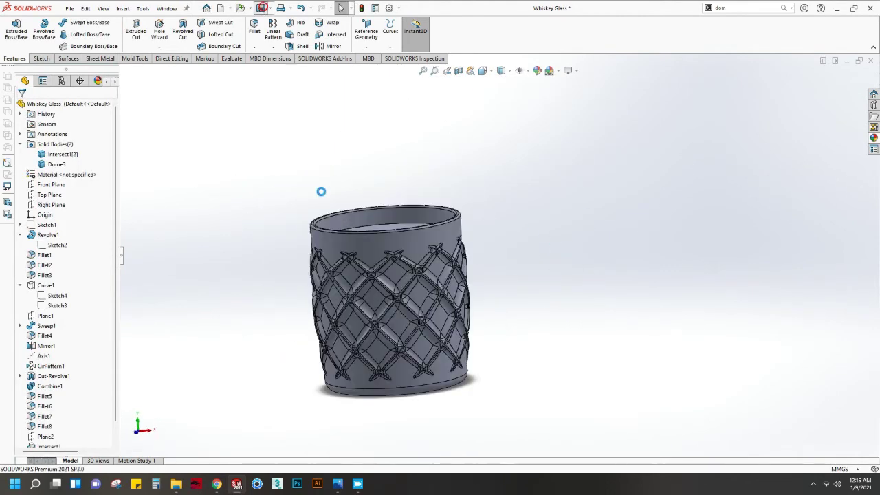